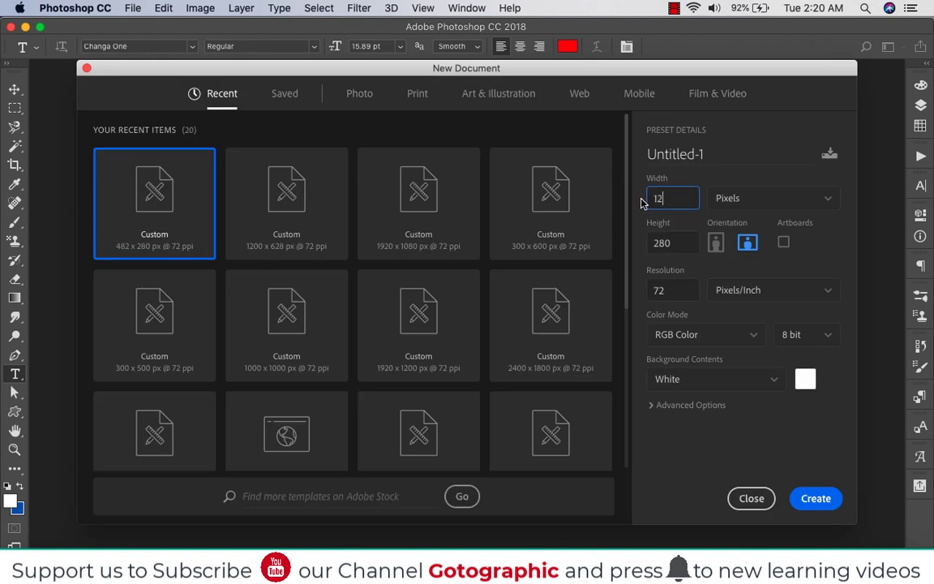
# Create a new document 1200 pixels wide and 628 pixels high at 72 pixels/inch with a white background
pyautogui.click(681, 243)
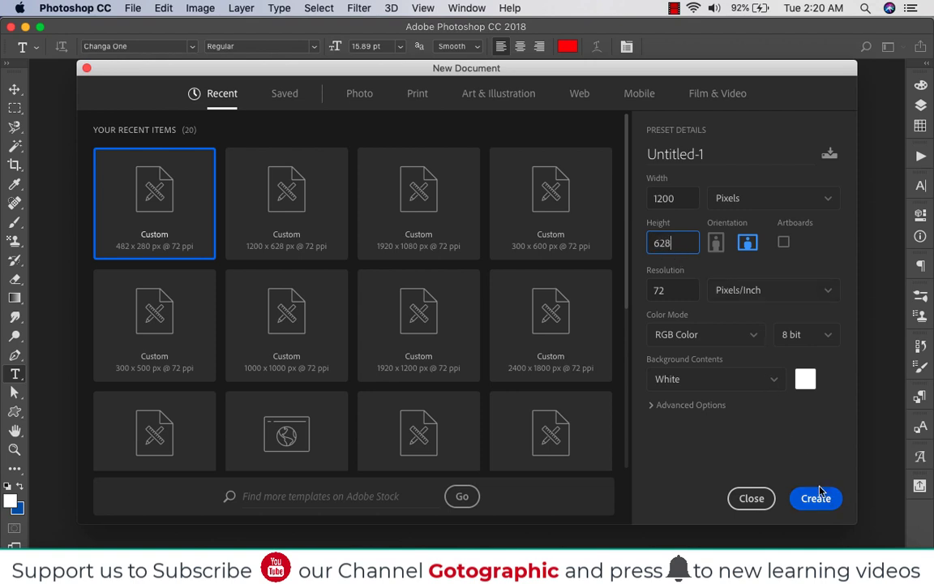
pyautogui.press('Tab')
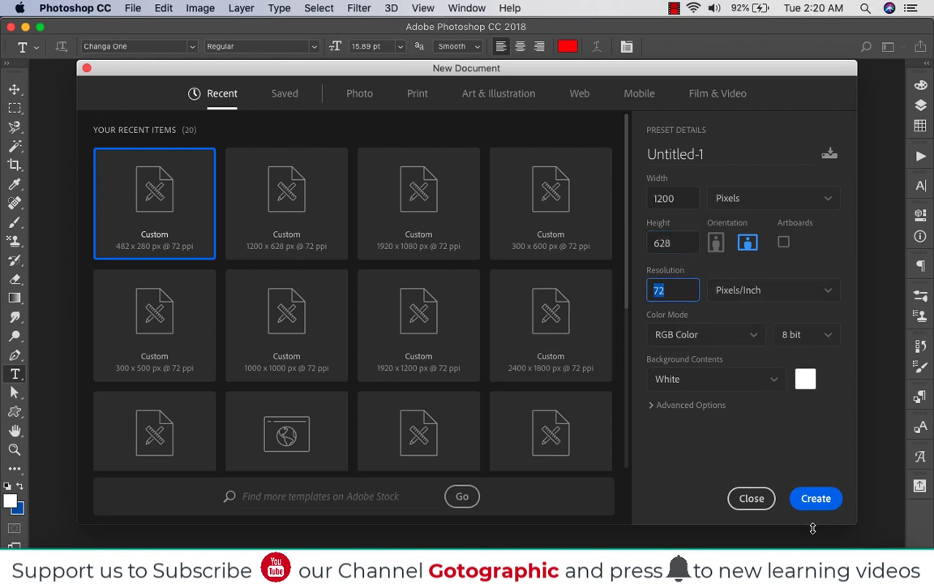
pyautogui.click(816, 498)
# Add the red text "WINTER" near the centre of the canvas and enlarge it to about 92 pt
pyautogui.click(401, 269)
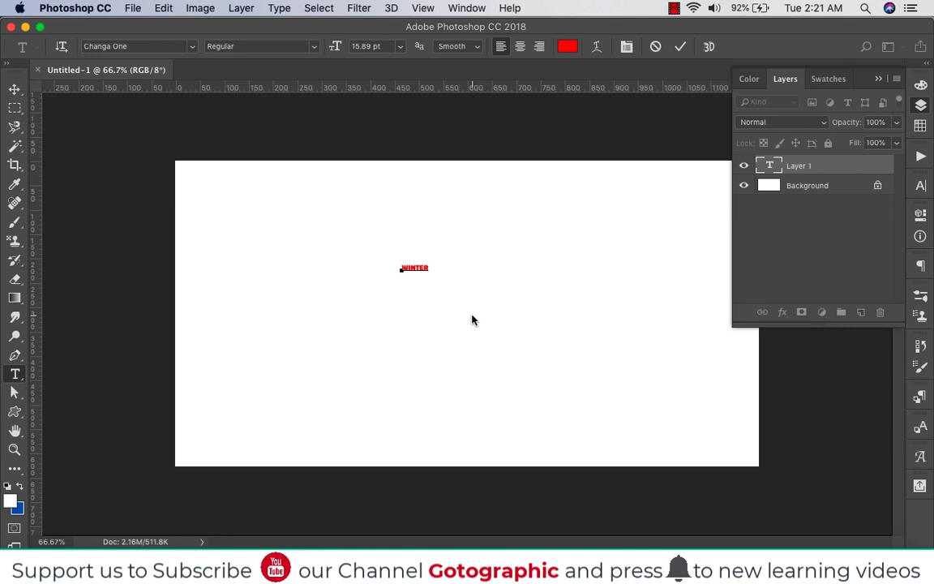
pyautogui.press('super+Return')
pyautogui.press('v')
pyautogui.press('super+t')
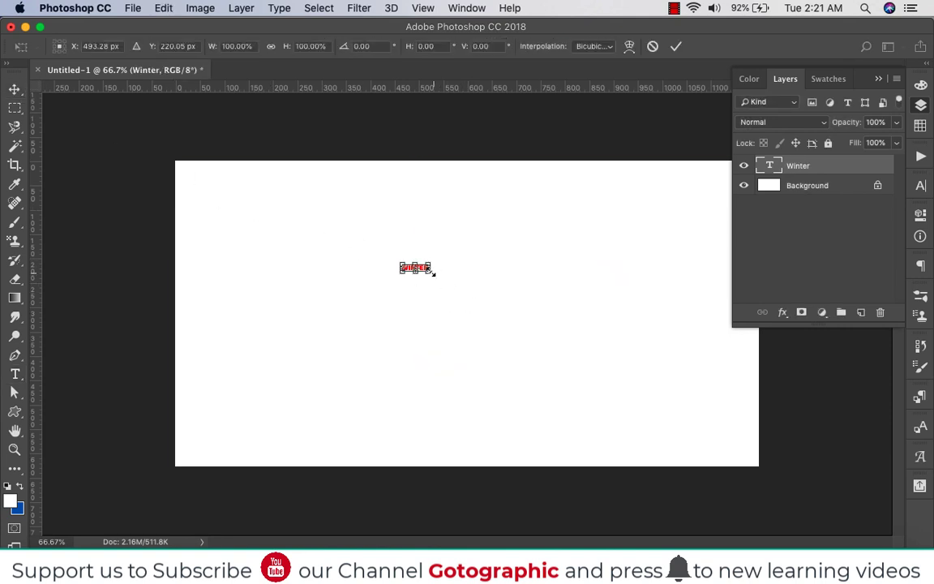
pyautogui.moveTo(431, 270); pyautogui.dragTo(531, 328)
pyautogui.press('Return')
# Change the copy of the WINTER text just below the original to read "BIG SALE"
pyautogui.press('t')
pyautogui.click(531, 335)
pyautogui.press('super+a')
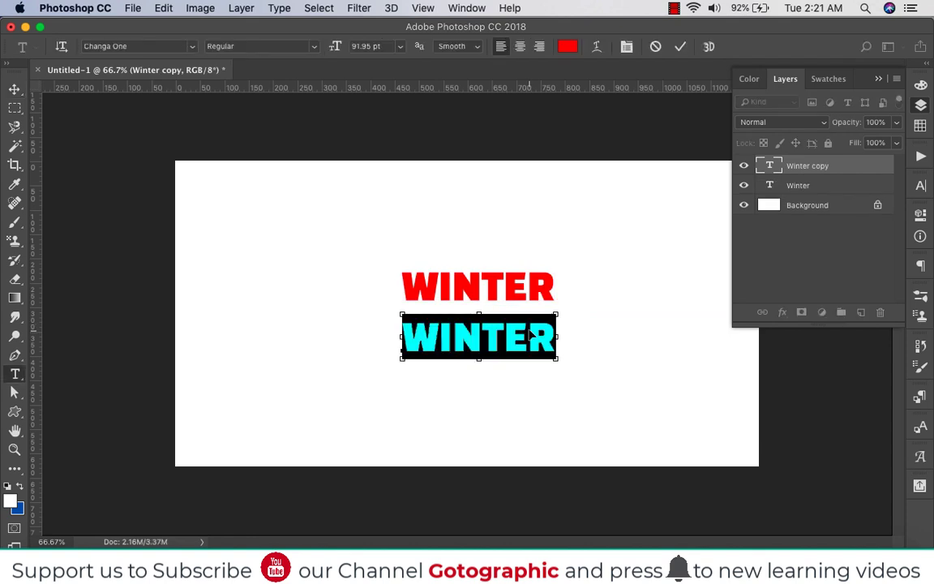
pyautogui.write('SALE')
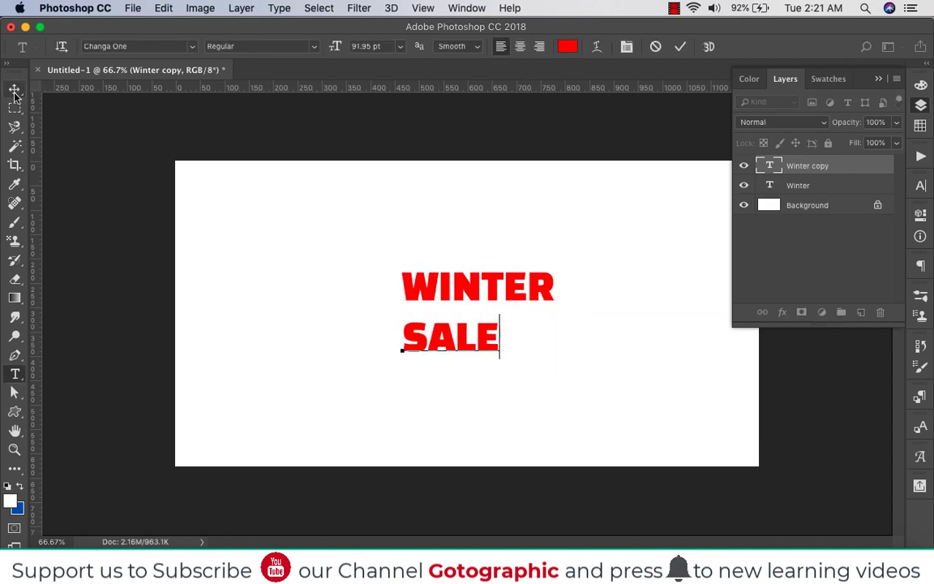
pyautogui.click(405, 336)
pyautogui.write('V')
pyautogui.press('BackSpace')
pyautogui.write('BIG')
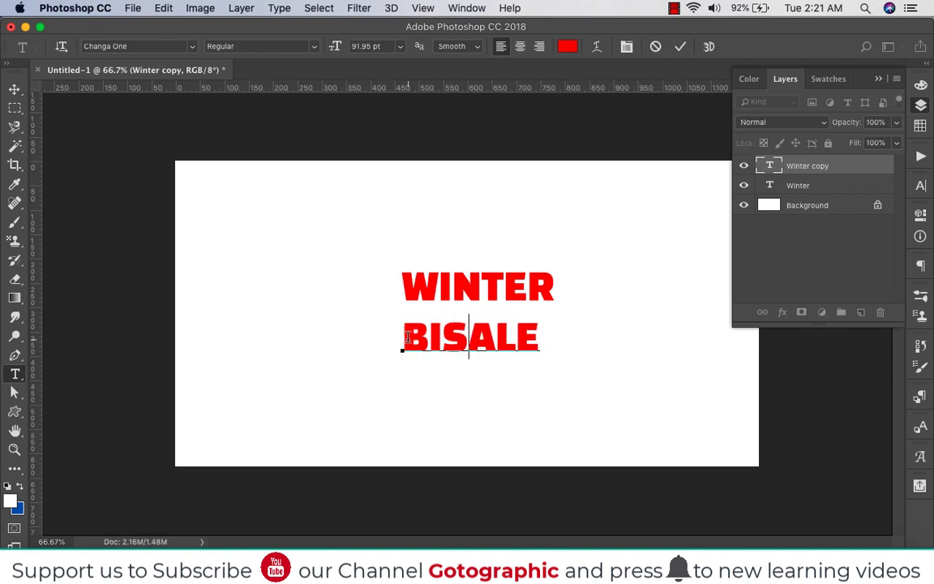
# Move BIG SALE up under WINTER and scale it to about 62%, flush with WINTER's right edge
pyautogui.click(14, 89)
pyautogui.moveTo(541, 328); pyautogui.dragTo(545, 317)
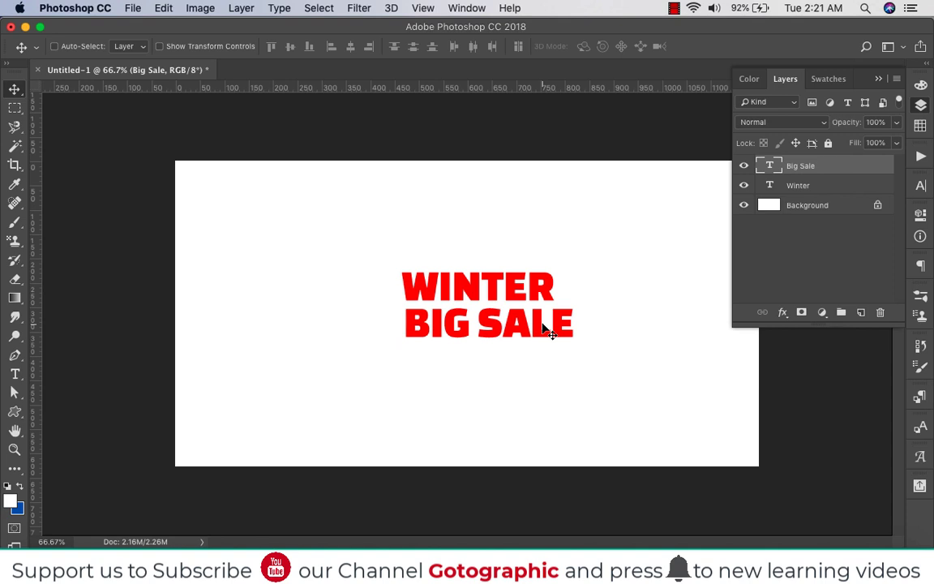
pyautogui.hotkey('ctrl', 't')
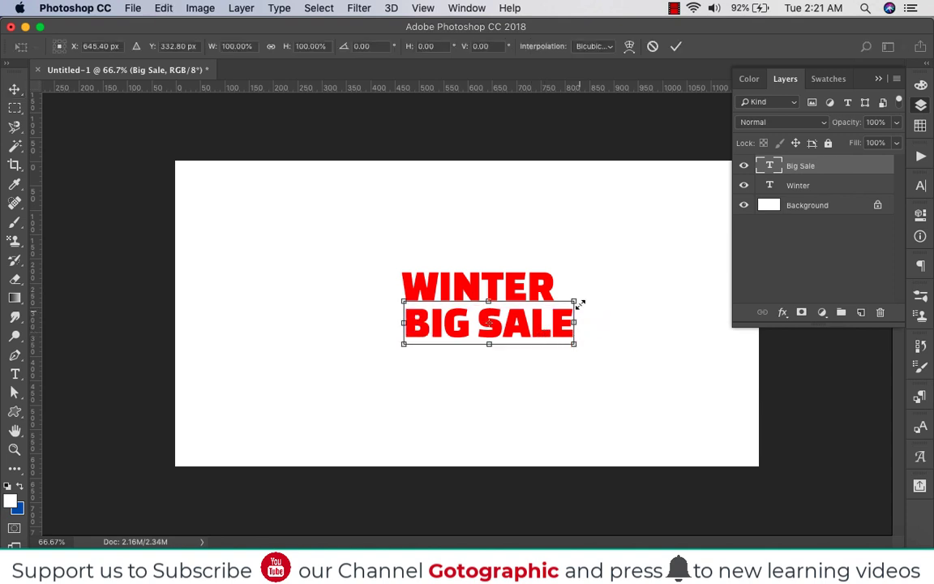
pyautogui.moveTo(576, 305); pyautogui.dragTo(557, 305)
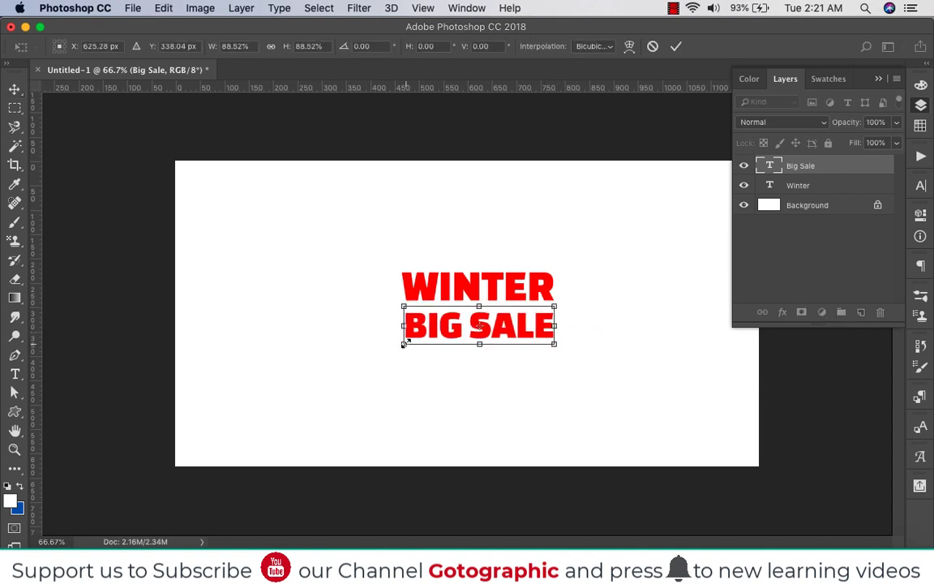
pyautogui.moveTo(403, 344); pyautogui.dragTo(450, 334)
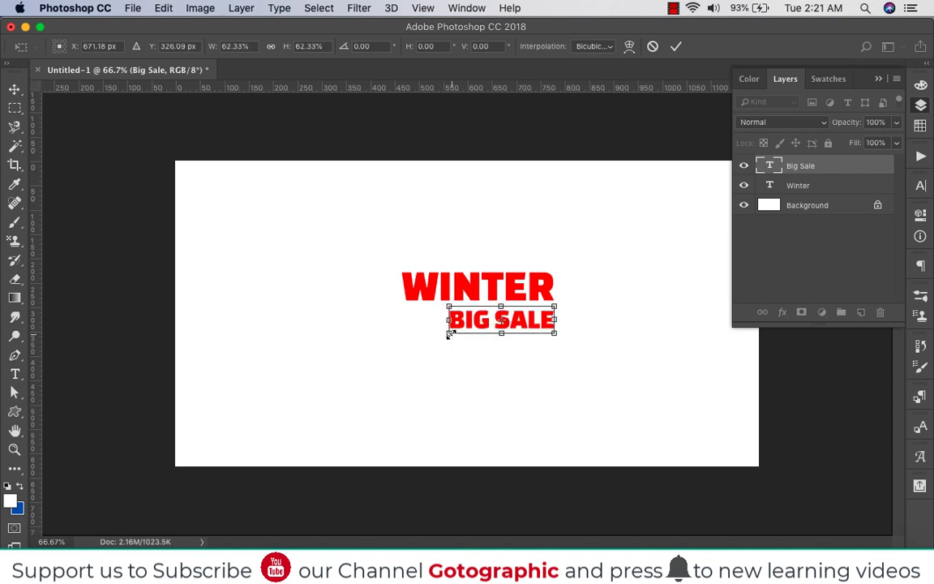
pyautogui.press('Return')
# Duplicate BIG SALE above WINTER, change the copy to "THIS WEEKEND ONLY" and shift it left within the canvas
pyautogui.moveTo(527, 327); pyautogui.dragTo(599, 226)
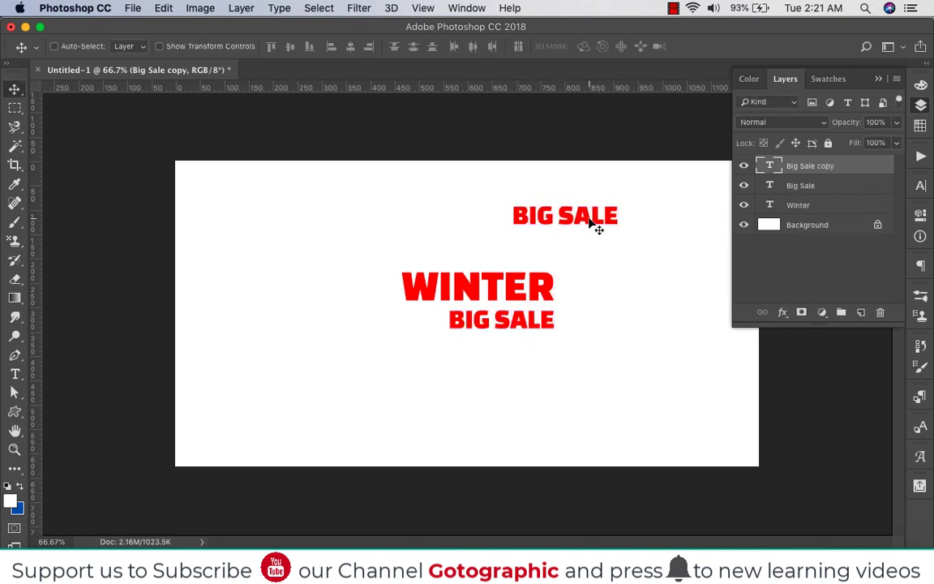
pyautogui.press('t')
pyautogui.click(600, 212)
pyautogui.hotkey('ctrl', 'a')
pyautogui.write('THIS')
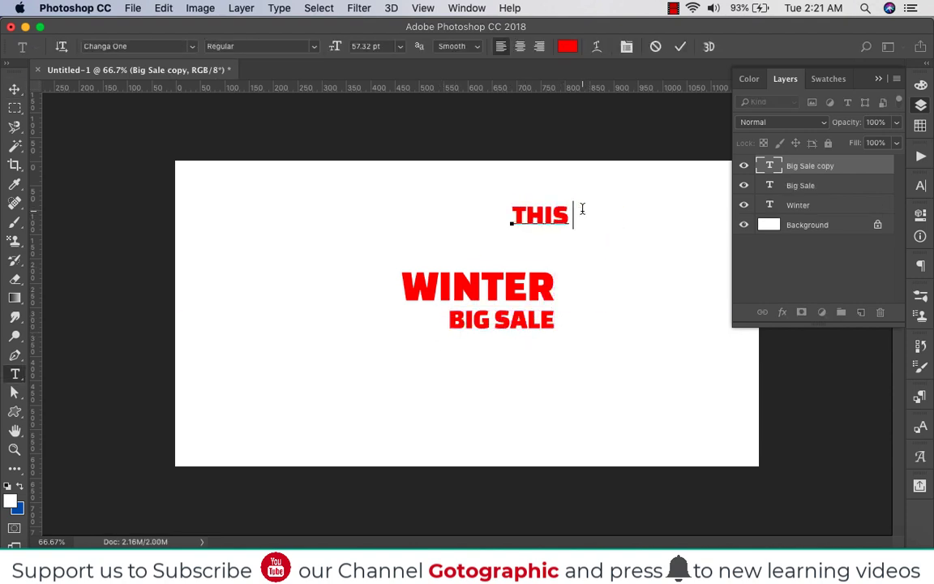
pyautogui.write(' WI')
pyautogui.write('EEKEN')
pyautogui.write('D ')
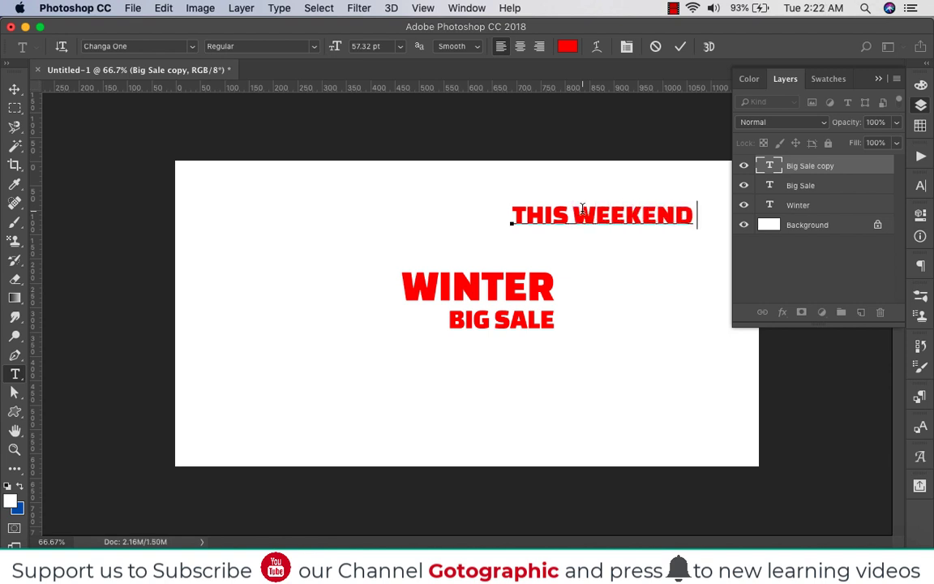
pyautogui.write('OB')
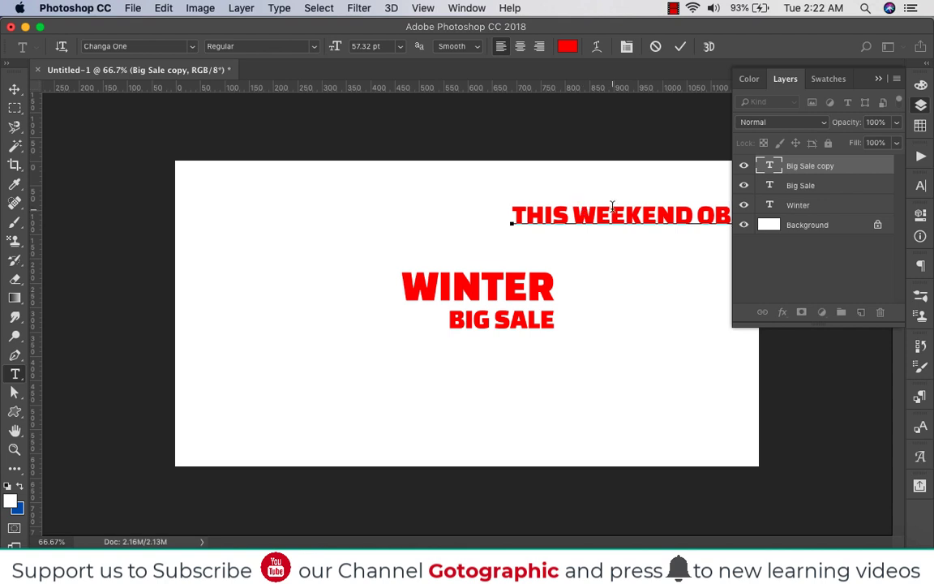
pyautogui.click(916, 101)
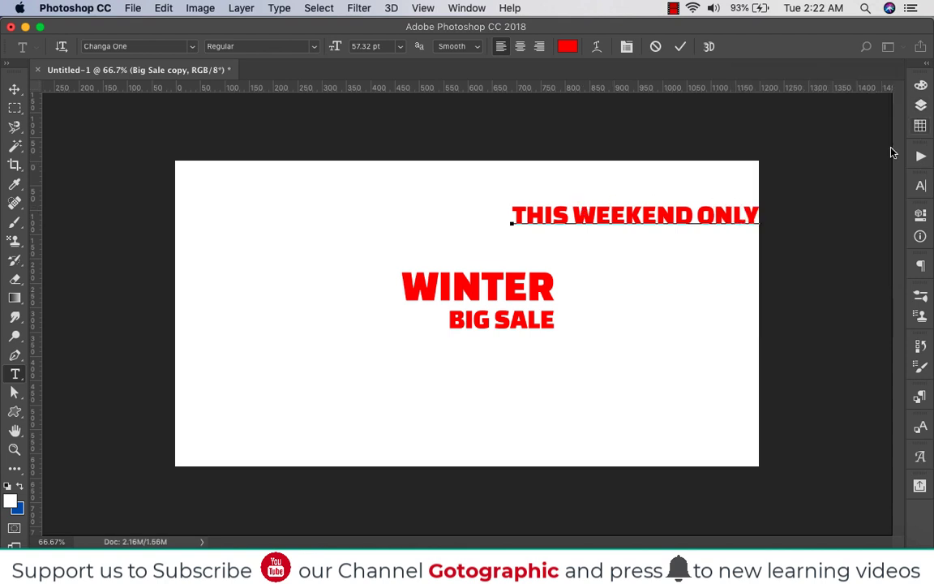
pyautogui.click(15, 89)
pyautogui.moveTo(731, 216); pyautogui.dragTo(697, 215)
# Set the THIS WEEKEND ONLY text to Roboto Bold and shift it left so it fits inside the canvas
pyautogui.press('t')
pyautogui.click(151, 47)
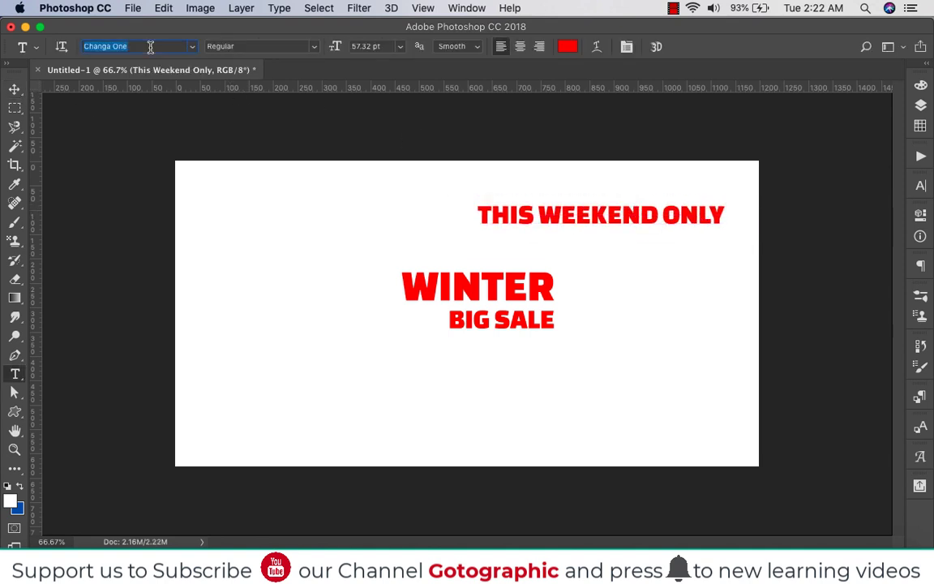
pyautogui.write('robot')
pyautogui.click(149, 180)
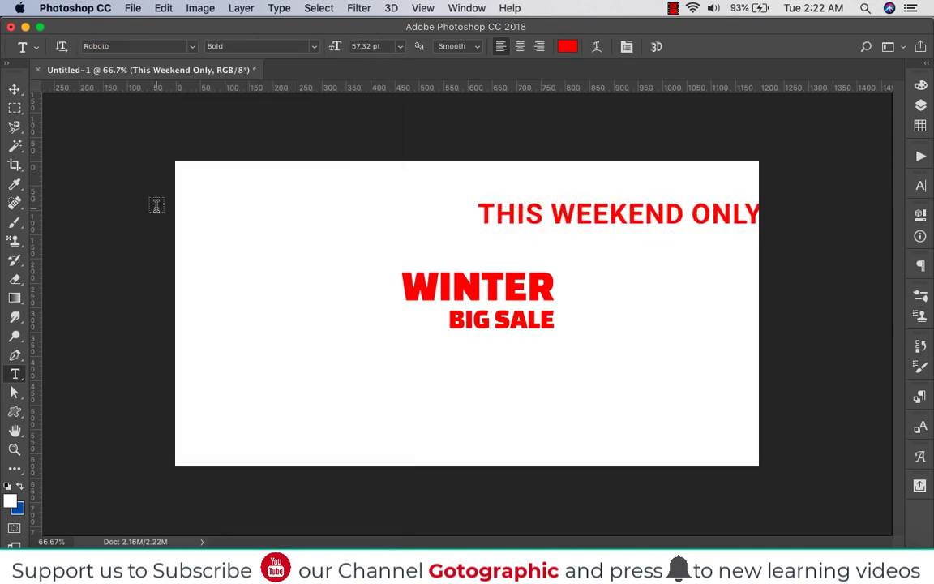
pyautogui.click(14, 89)
pyautogui.moveTo(736, 215); pyautogui.dragTo(706, 215)
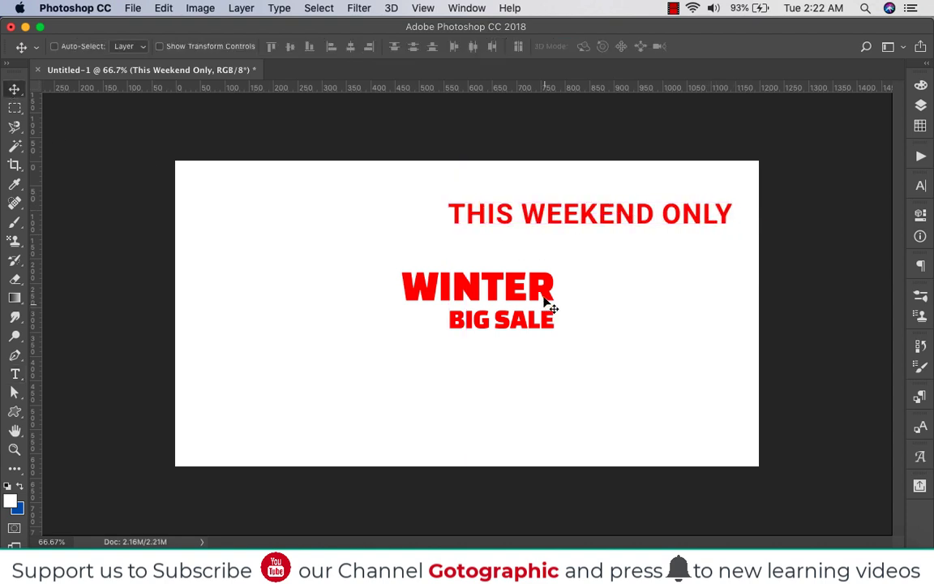
# Enlarge WINTER and BIG SALE together, then align their horizontal centres
pyautogui.keyDown('ctrl'); pyautogui.click(526, 328); pyautogui.keyUp('ctrl')
pyautogui.moveTo(526, 329); pyautogui.dragTo(563, 361)
pyautogui.hotkey('ctrl', 't')
pyautogui.press('Return')
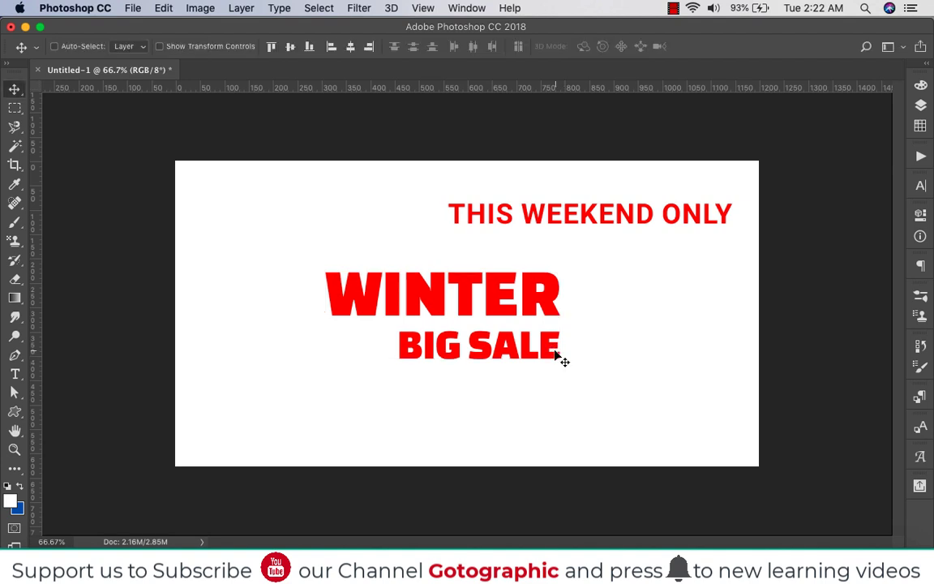
pyautogui.click(351, 46)
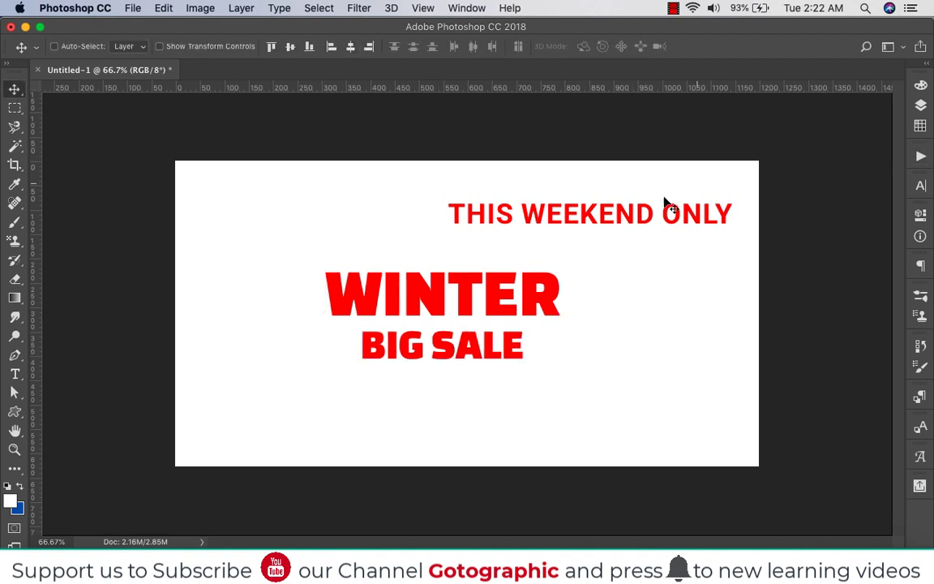
# Duplicate THIS WEEKEND ONLY below BIG SALE and change the copy to read "UP TO"
pyautogui.click(693, 219)
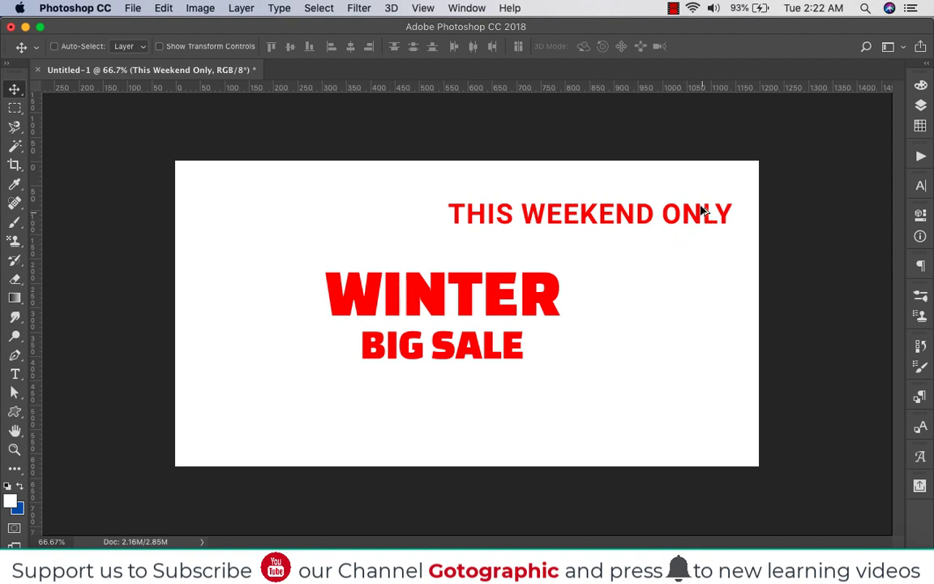
pyautogui.moveTo(702, 211); pyautogui.dragTo(709, 392)
pyautogui.doubleClick(674, 395)
pyautogui.press('super+a')
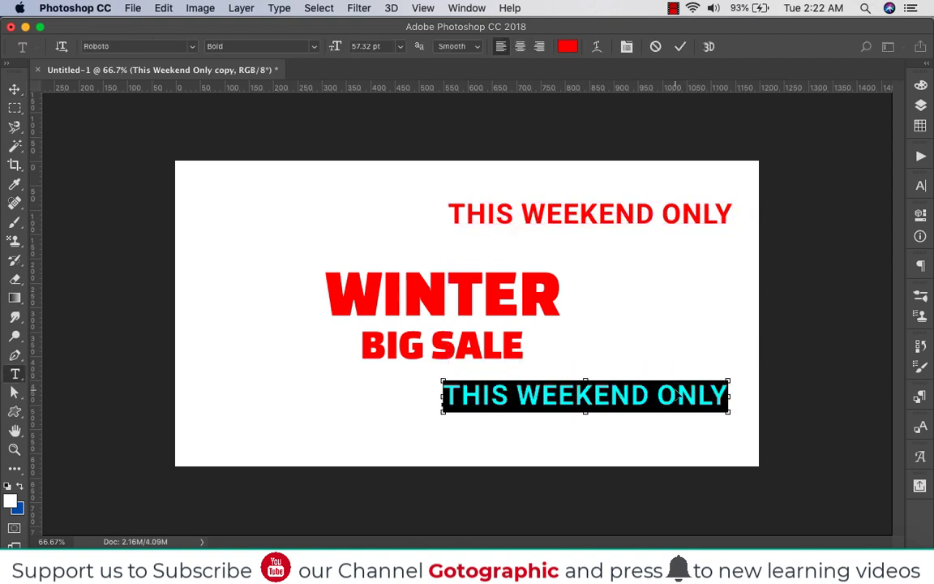
pyautogui.press('Escape')
pyautogui.click(650, 397)
pyautogui.press('super+a')
pyautogui.write('UP TO')
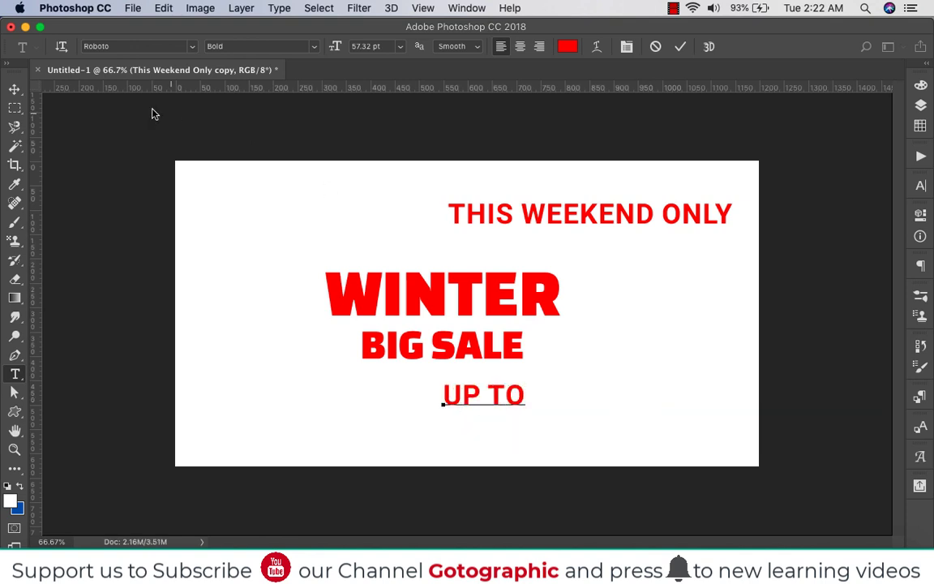
pyautogui.click(17, 90)
# Duplicate WINTER near the lower right of the canvas, change the copy to "50" and move it away from UP TO
pyautogui.moveTo(546, 299); pyautogui.dragTo(758, 405)
pyautogui.doubleClick(688, 386)
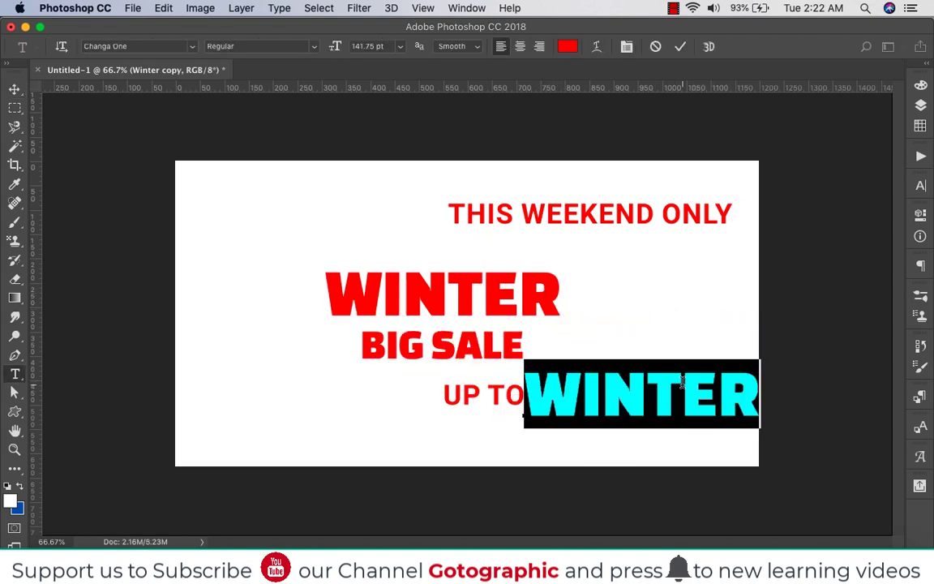
pyautogui.write('50')
pyautogui.click(15, 90)
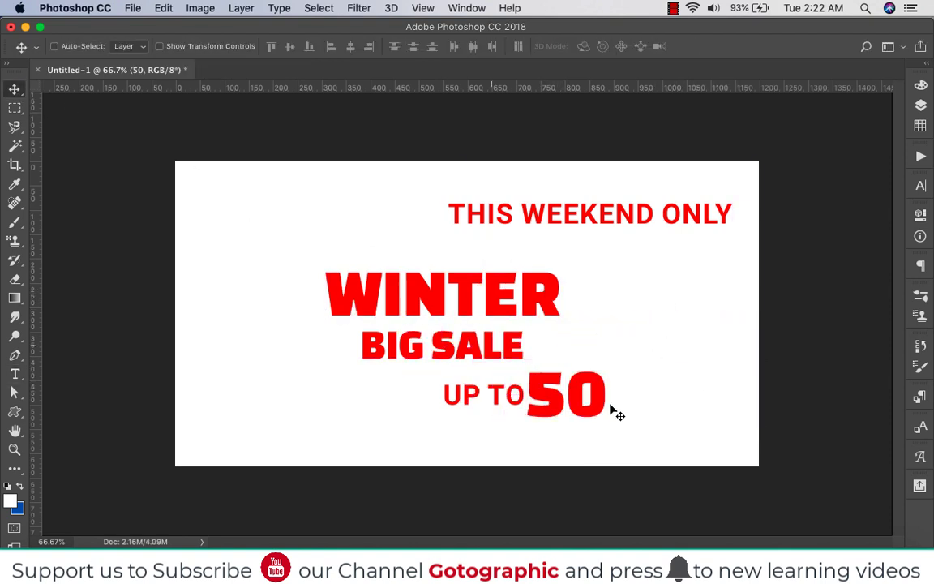
pyautogui.moveTo(614, 411); pyautogui.dragTo(685, 410)
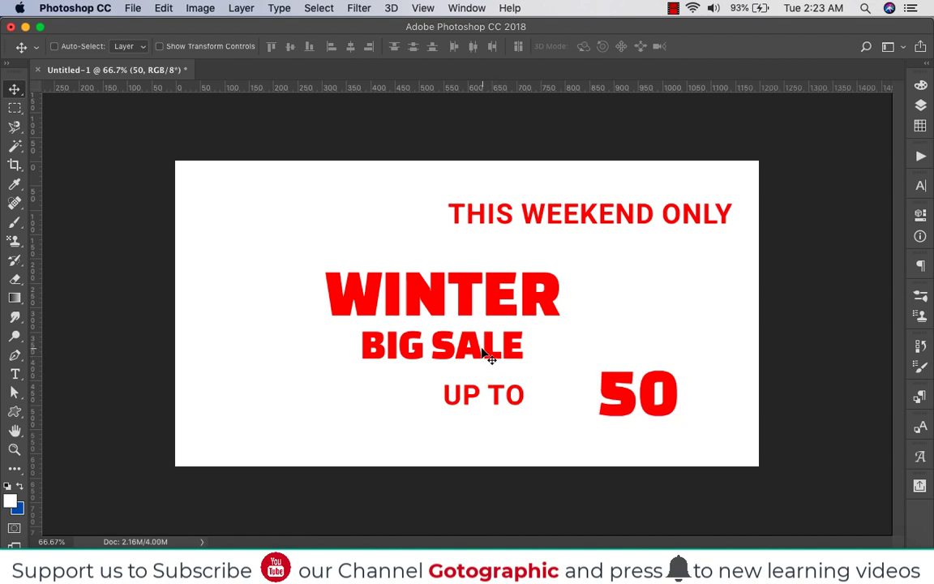
# Duplicate BIG SALE above the 50 and change the copy to read "%"
pyautogui.moveTo(484, 353); pyautogui.dragTo(714, 339)
pyautogui.doubleClick(691, 340)
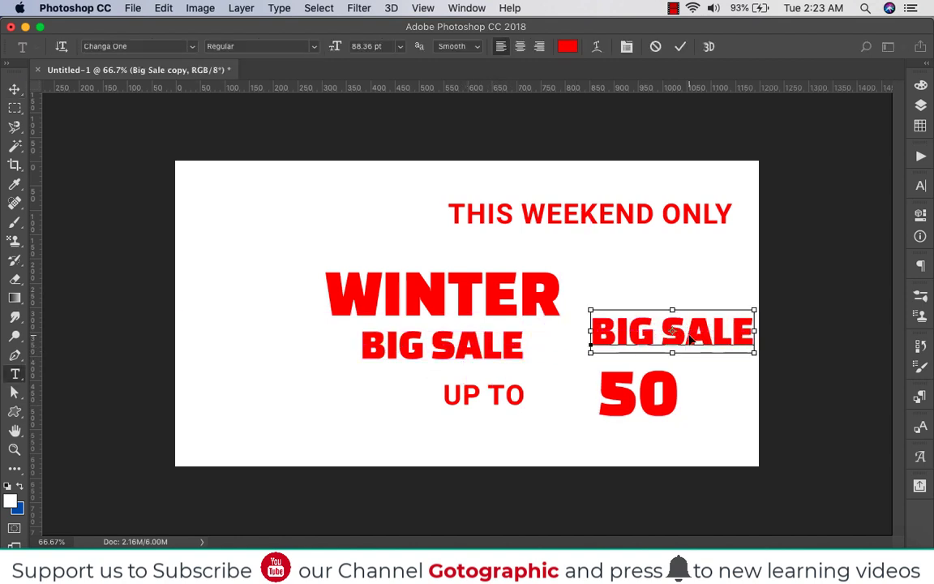
pyautogui.press('super+a')
pyautogui.write('%')
pyautogui.click(15, 89)
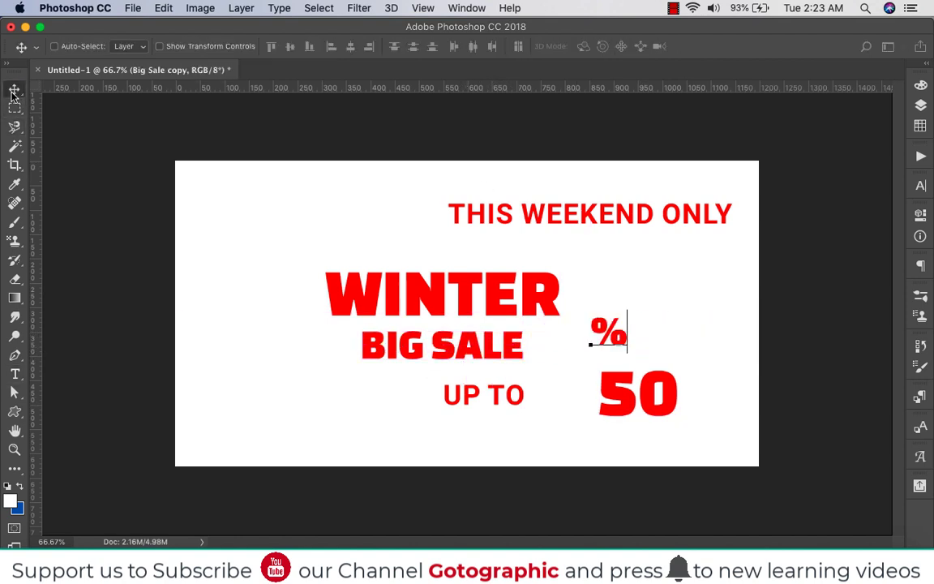
# Place the % sign directly beside the 50 and scale it down to about 69%
pyautogui.moveTo(625, 344); pyautogui.dragTo(720, 412)
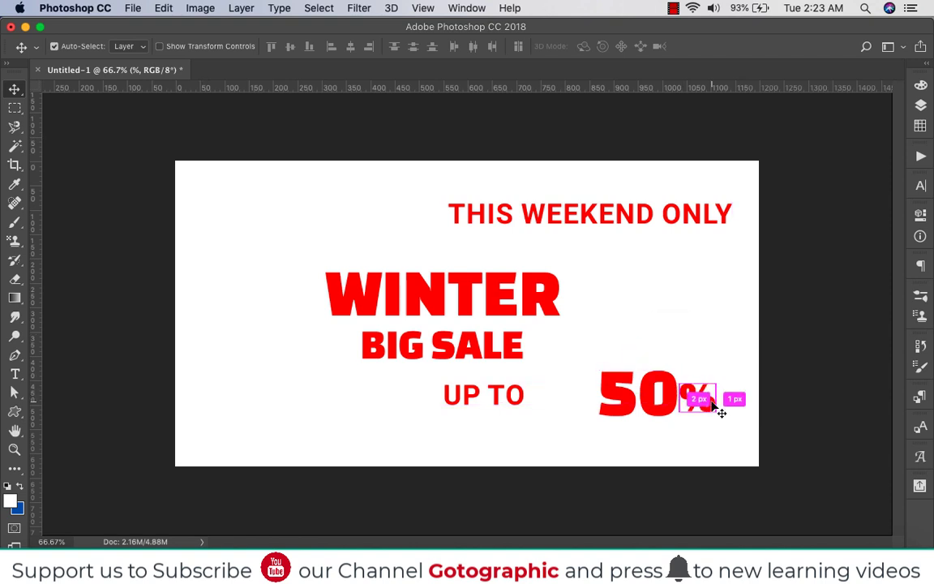
pyautogui.press('super+t')
pyautogui.moveTo(720, 372); pyautogui.dragTo(703, 387)
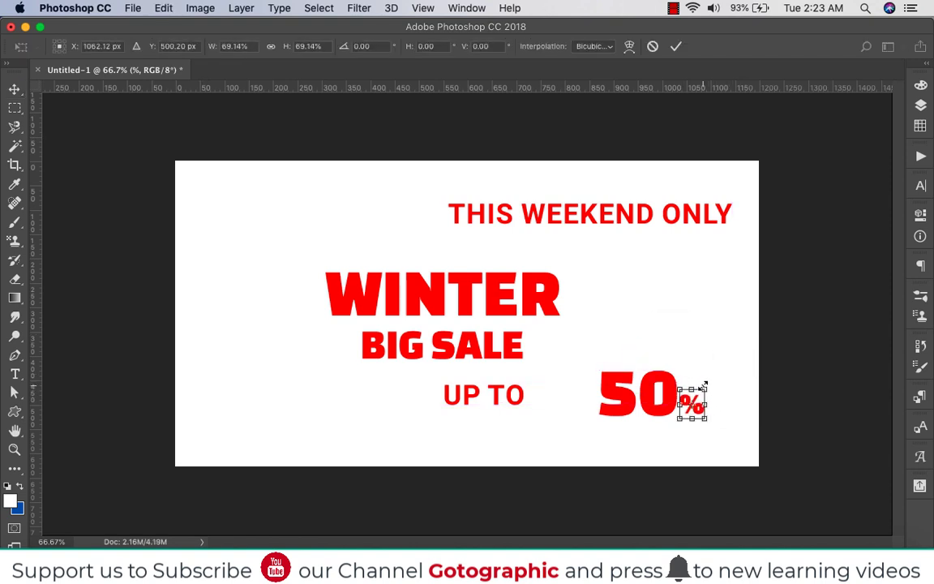
pyautogui.press('Return')
# Move the UP TO text directly above the 50
pyautogui.keyDown('super'); pyautogui.click(510, 397); pyautogui.keyUp('super')
pyautogui.moveTo(516, 397); pyautogui.dragTo(662, 361)
pyautogui.click(673, 8)
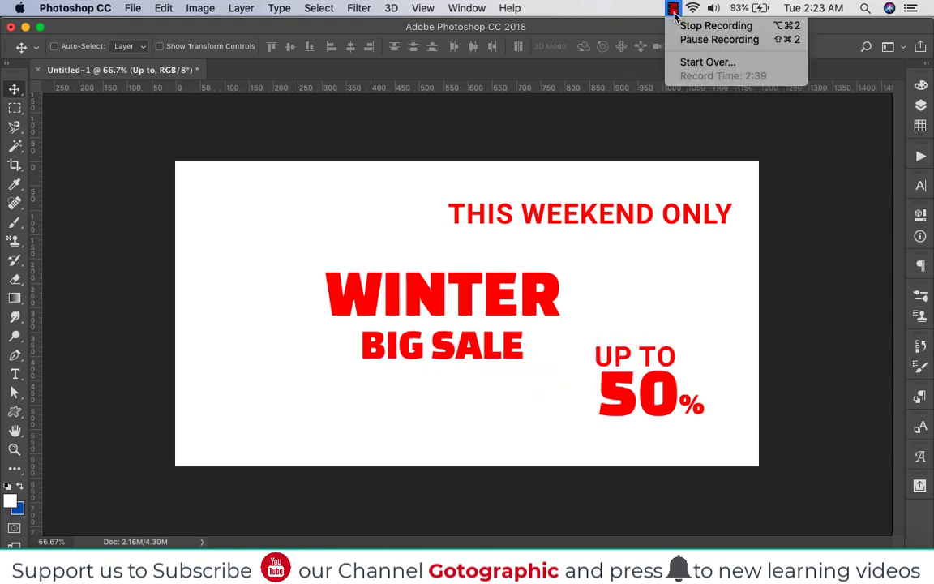
pyautogui.click(691, 37)
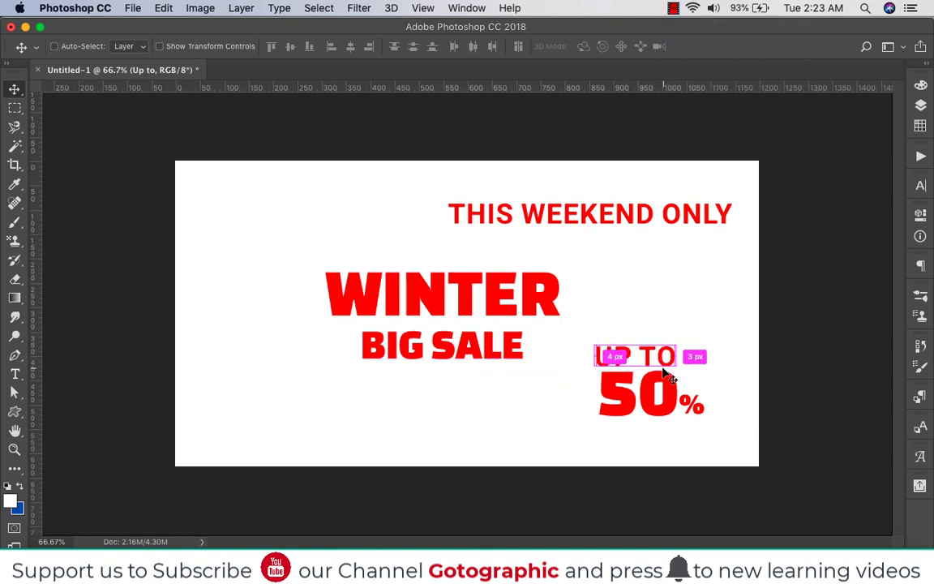
# Duplicate UP TO below the 50, change the copy to "OFF" and shift it right under the zero
pyautogui.moveTo(667, 357); pyautogui.dragTo(674, 438)
pyautogui.press('t')
pyautogui.tripleClick(666, 430)
pyautogui.write('OFF')
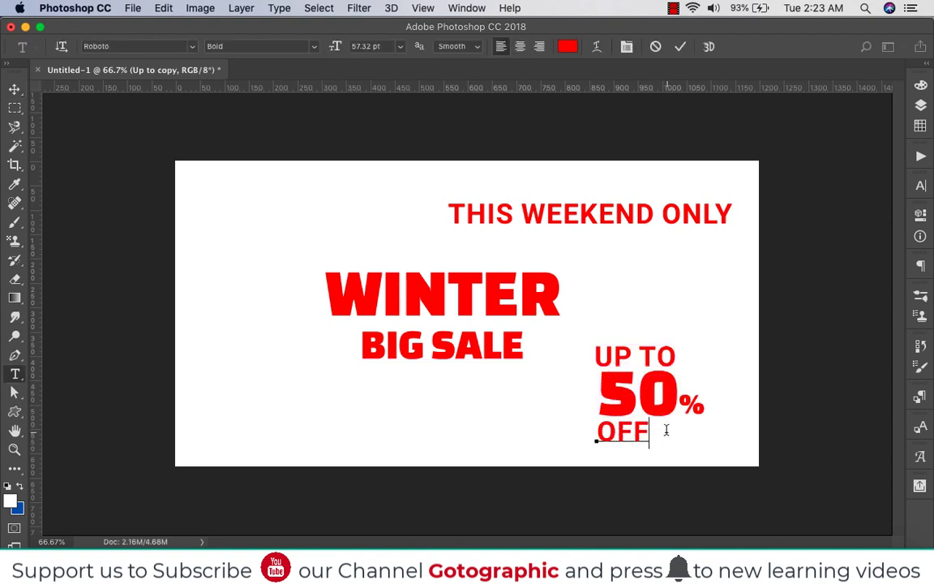
pyautogui.click(15, 89)
pyautogui.moveTo(624, 438); pyautogui.dragTo(653, 438)
# Scale the UP TO text down slightly and position it to line up with the edges of the 50
pyautogui.click(656, 357)
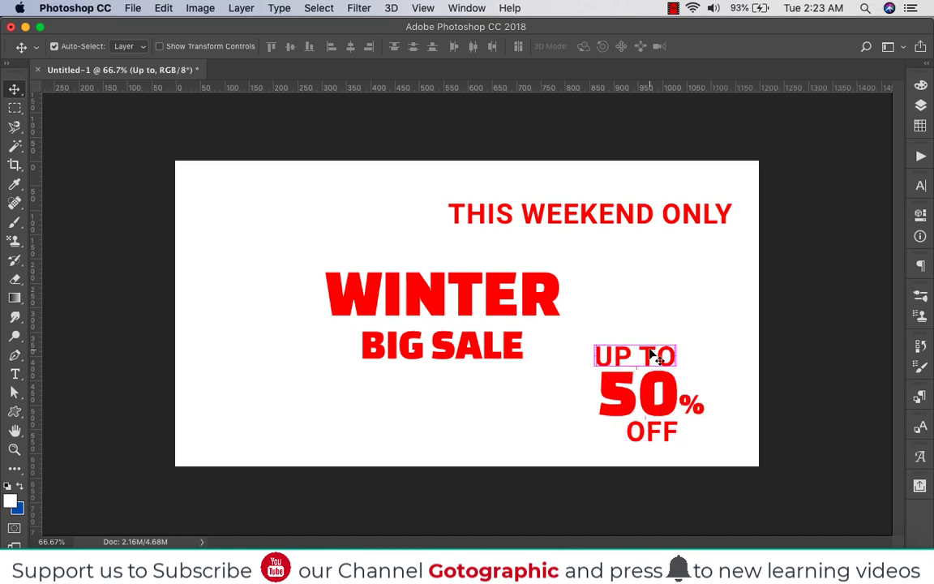
pyautogui.press('super+t')
pyautogui.scroll(5, 664, 355)
pyautogui.moveTo(849, 439); pyautogui.dragTo(844, 436)
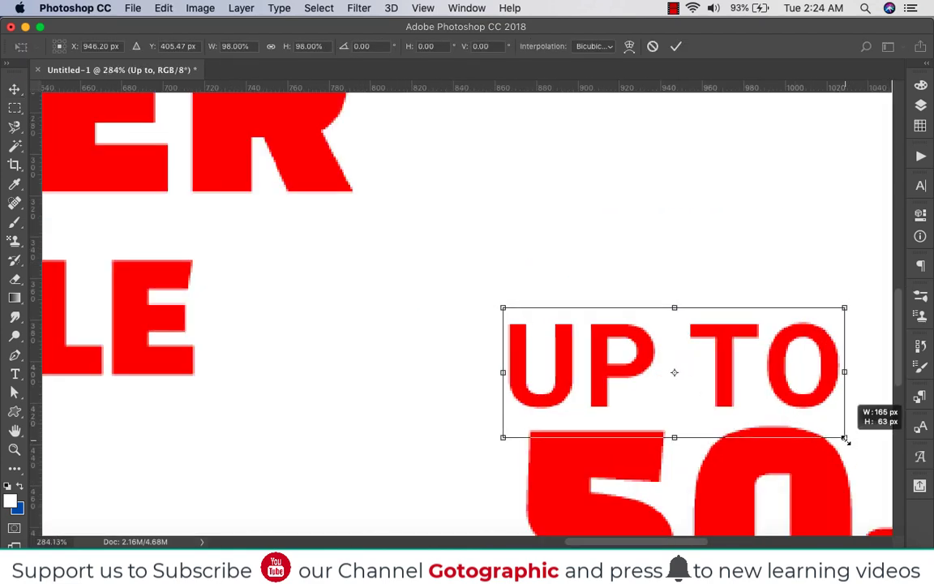
pyautogui.moveTo(719, 381); pyautogui.dragTo(739, 379)
pyautogui.moveTo(868, 443); pyautogui.dragTo(858, 435)
pyautogui.press('Return')
pyautogui.scroll(-5, 623, 357)
pyautogui.scroll(-3, 475, 323)
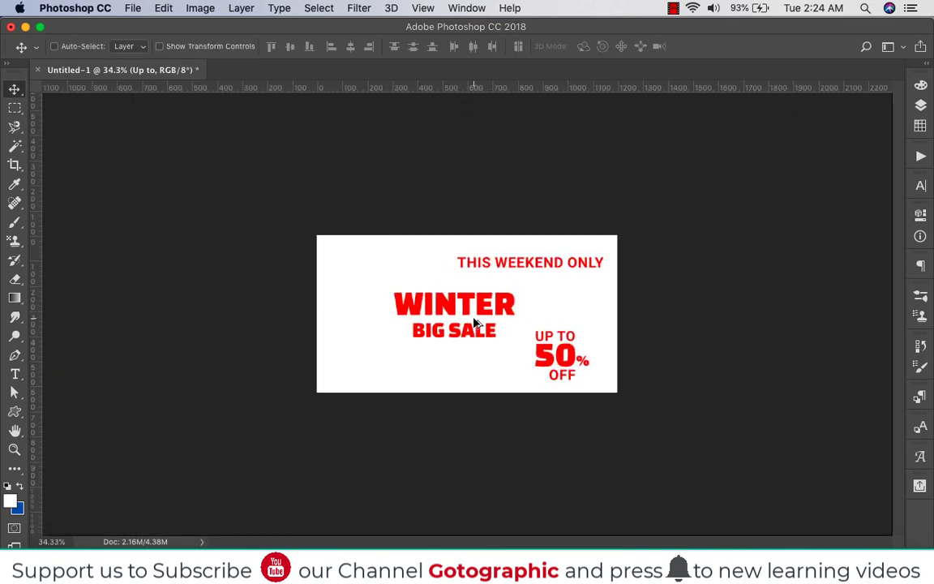
pyautogui.scroll(3, 463, 307)
pyautogui.press('t')
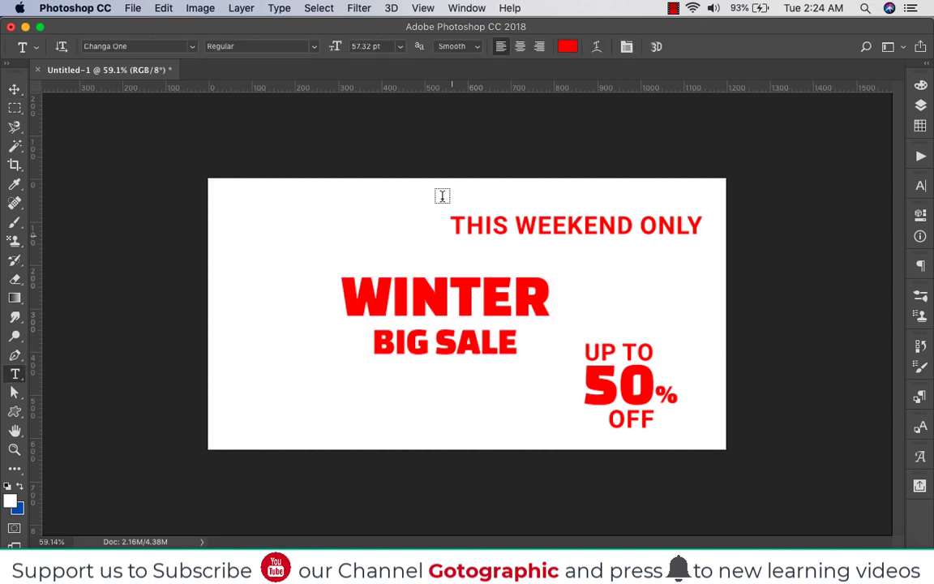
pyautogui.click(568, 47)
pyautogui.moveTo(567, 323); pyautogui.dragTo(531, 290)
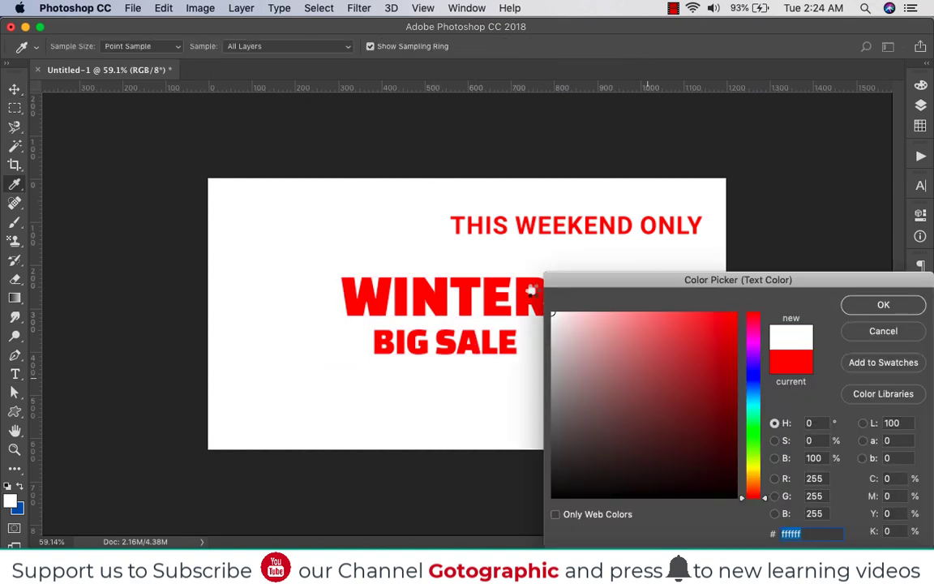
pyautogui.click(884, 331)
pyautogui.press('v')
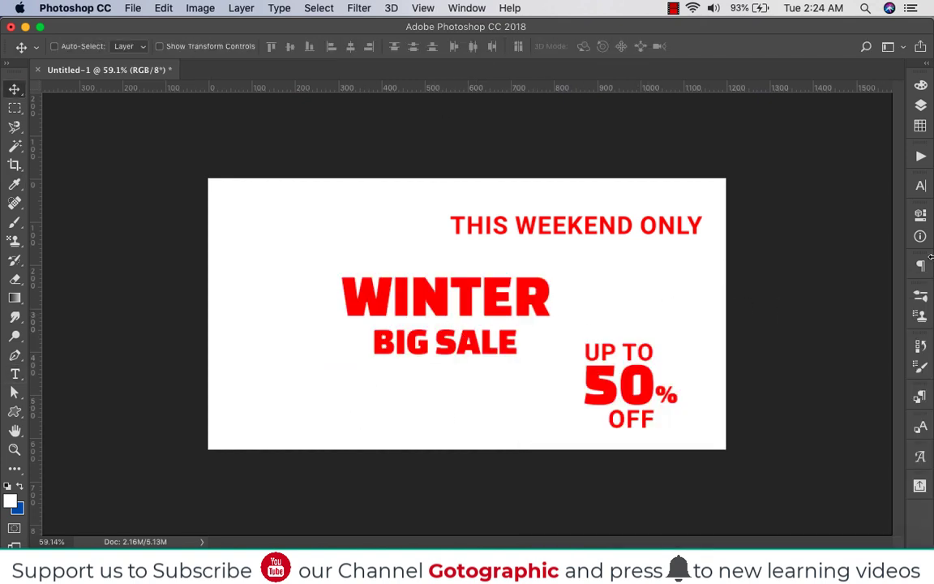
# Add a new empty layer between the Background and the text layers
pyautogui.click(921, 106)
pyautogui.scroll(-1, 762, 270)
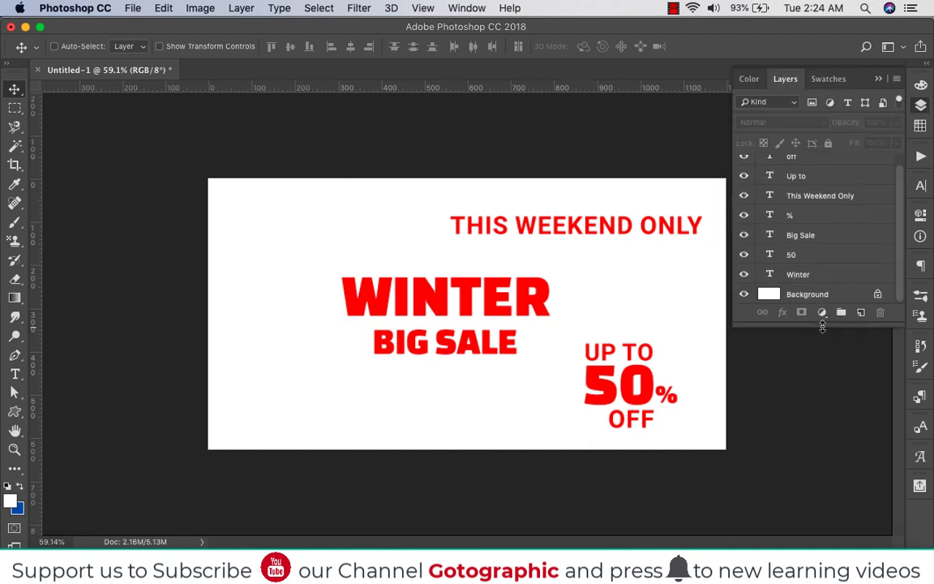
pyautogui.moveTo(823, 325); pyautogui.dragTo(819, 487)
pyautogui.click(818, 312)
pyautogui.click(861, 493)
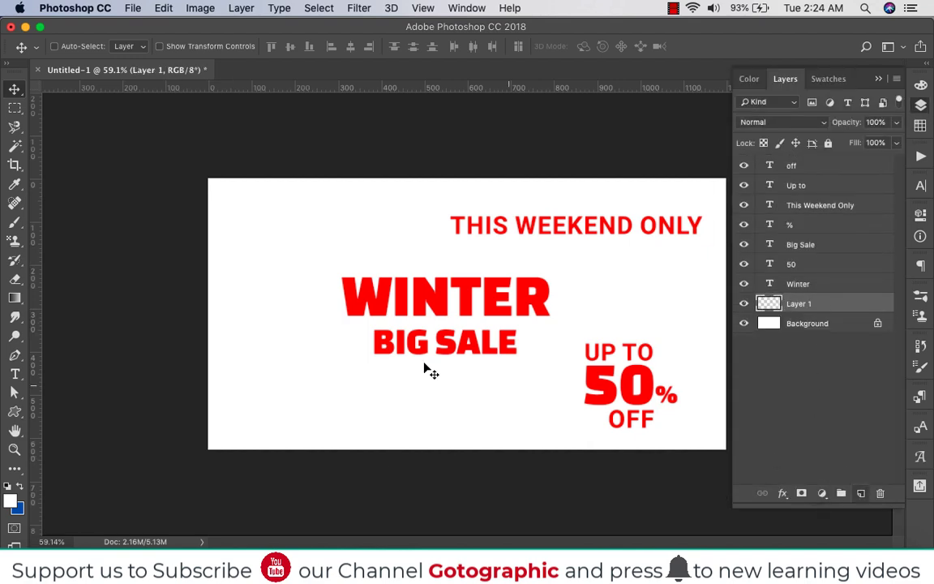
# Choose the 1195 px splatter brush tip for the Brush tool and reduce its size to 1000 px
pyautogui.press('b')
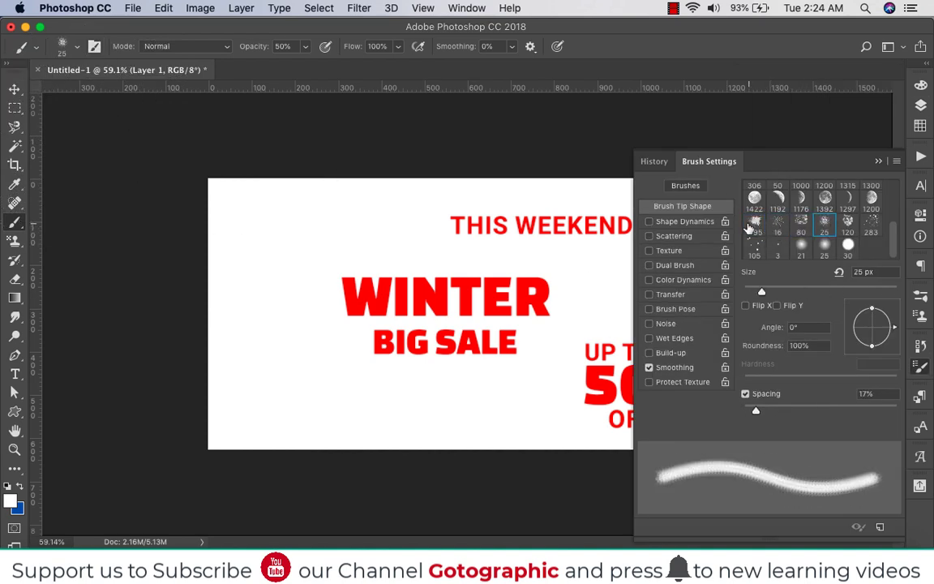
pyautogui.click(754, 226)
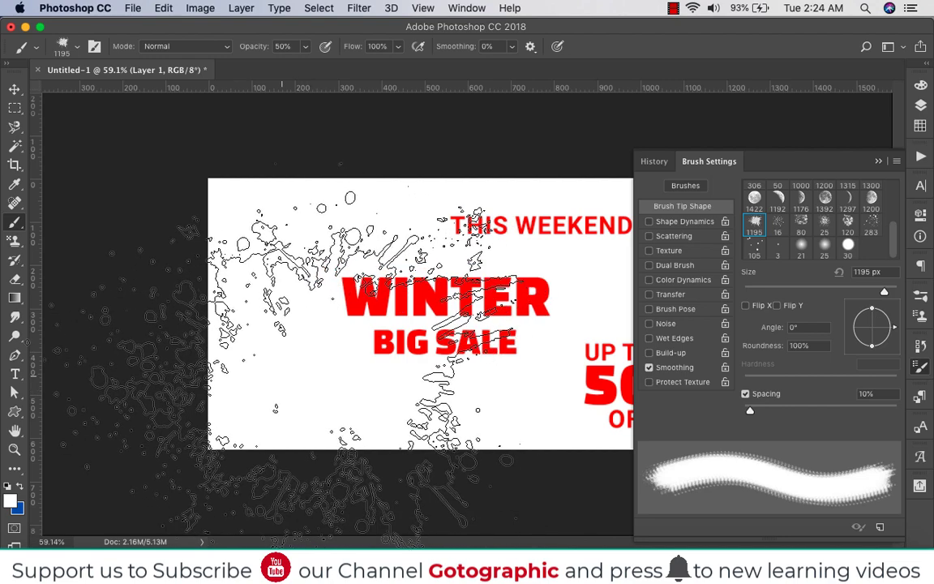
pyautogui.press('[')
pyautogui.click(921, 369)
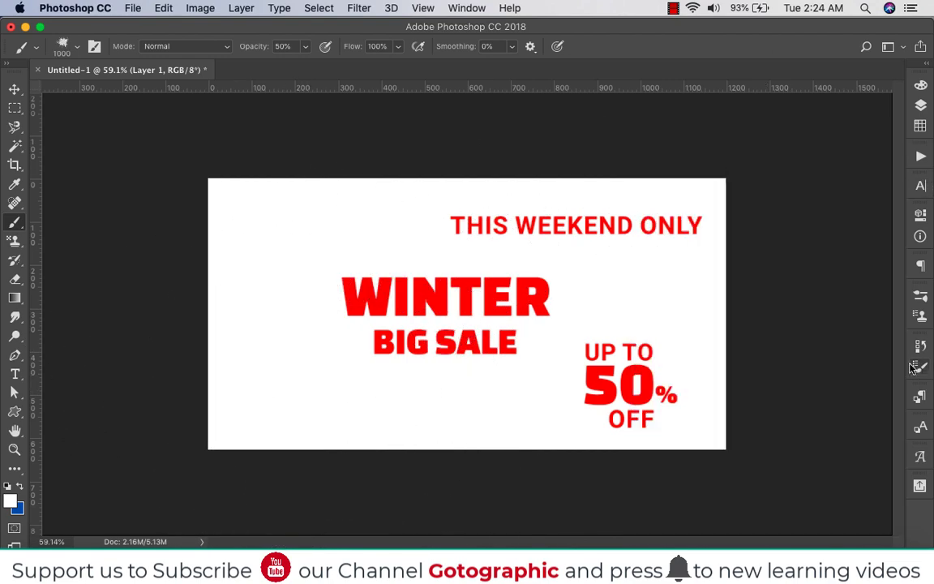
# Set the foreground colour to the dark blue 1056a5
pyautogui.click(21, 486)
pyautogui.click(11, 502)
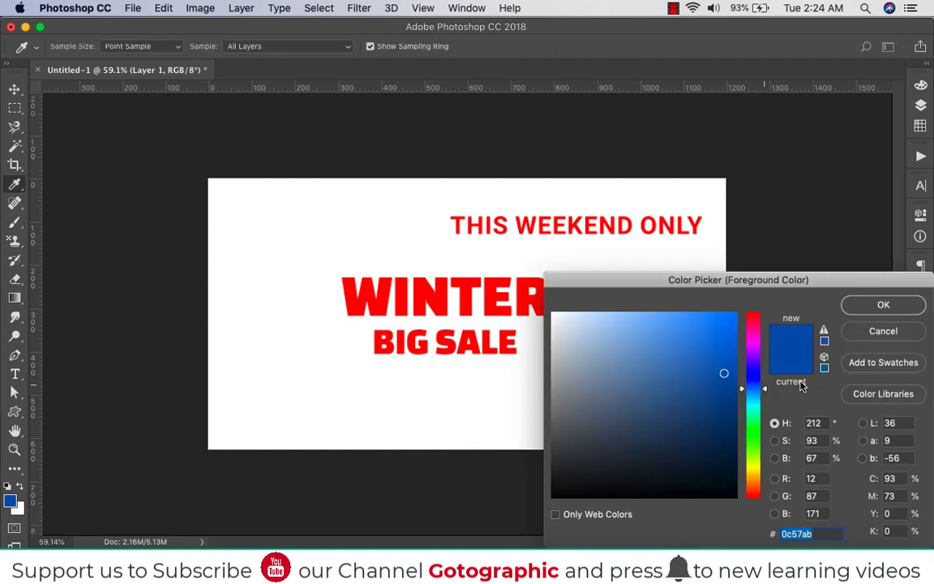
pyautogui.moveTo(723, 347); pyautogui.dragTo(735, 313)
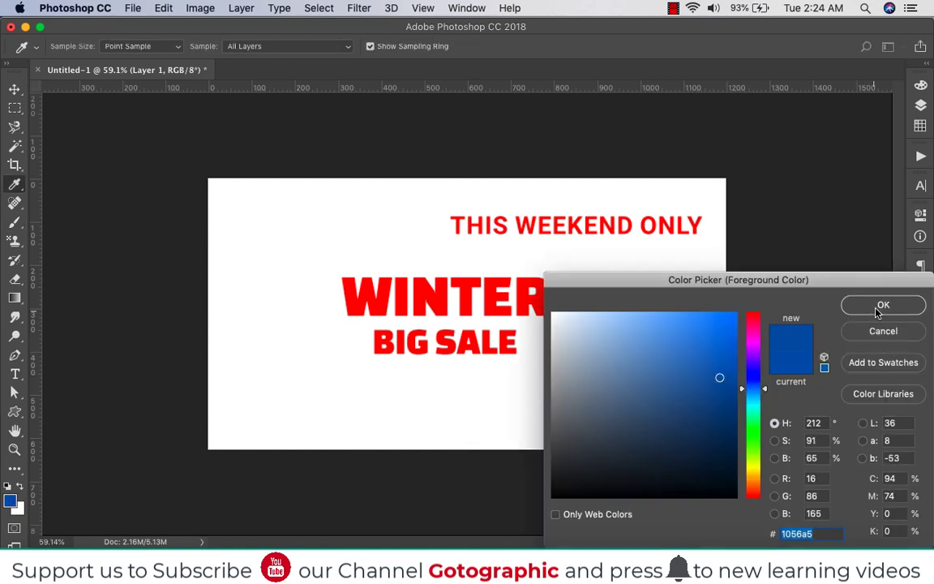
pyautogui.click(884, 304)
# Stamp overlapping blue splatters across the canvas behind the texts, densest around the WINTER BIG SALE headline
pyautogui.click(275, 365)
pyautogui.click(276, 362)
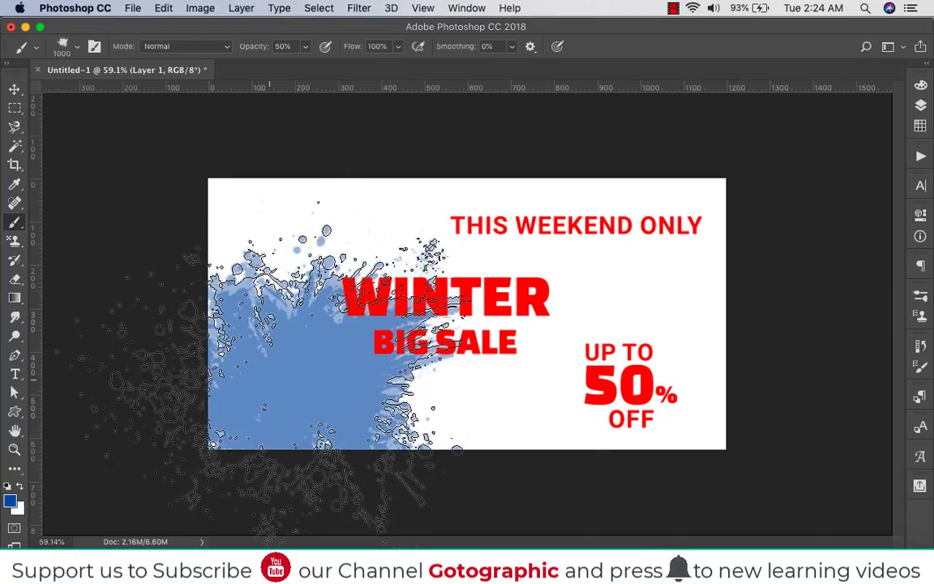
pyautogui.click(393, 340)
pyautogui.click(412, 336)
pyautogui.click(426, 332)
pyautogui.click(438, 328)
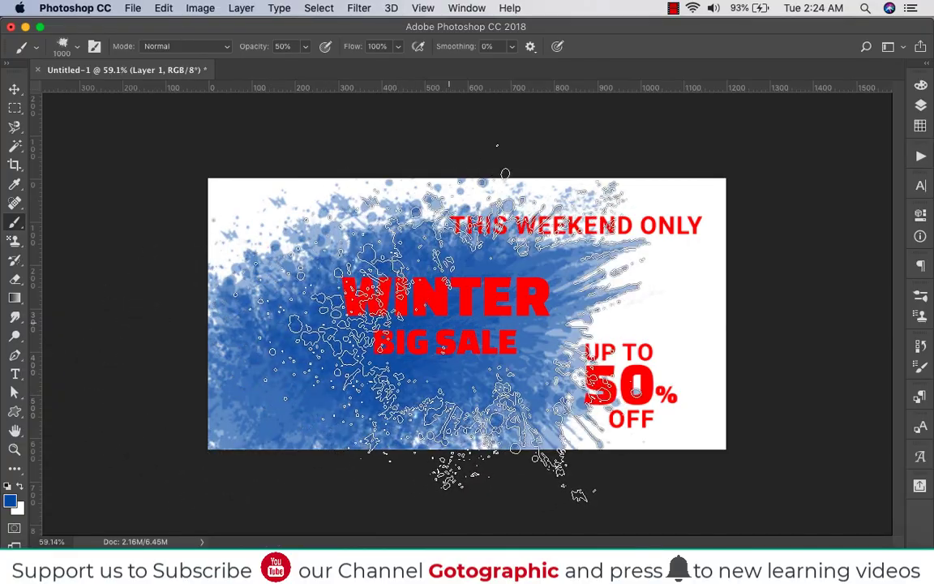
pyautogui.click(467, 323)
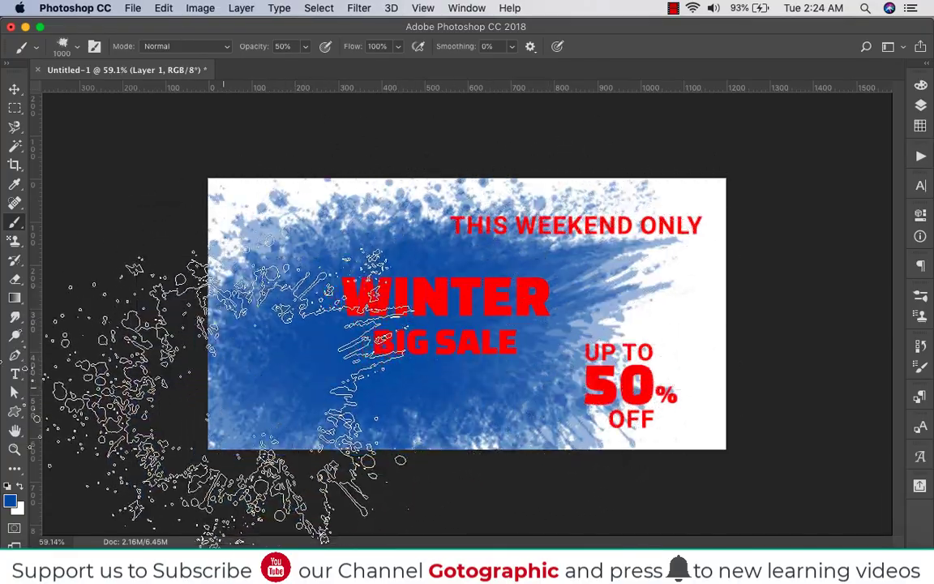
pyautogui.click(552, 354)
pyautogui.click(596, 318)
pyautogui.click(583, 284)
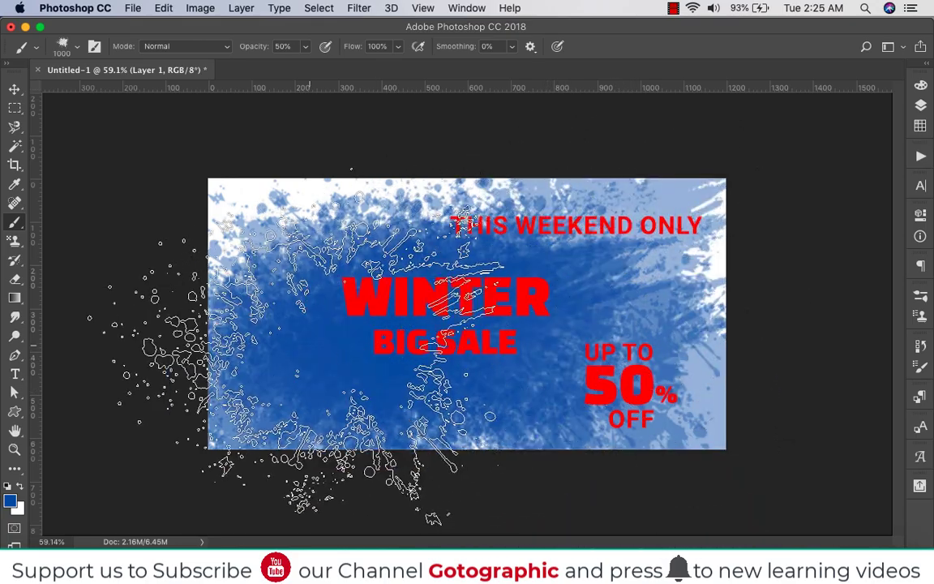
pyautogui.click(217, 262)
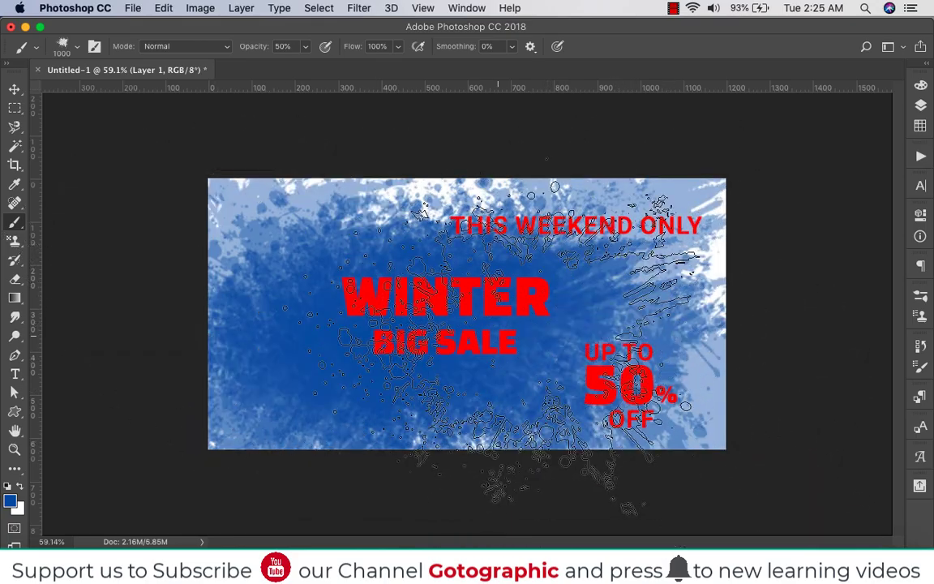
# Stamp white splatters over the right and left sides of the blue background with a 700 px brush
pyautogui.press('x')
pyautogui.press('[')
pyautogui.press('[')
pyautogui.press('[')
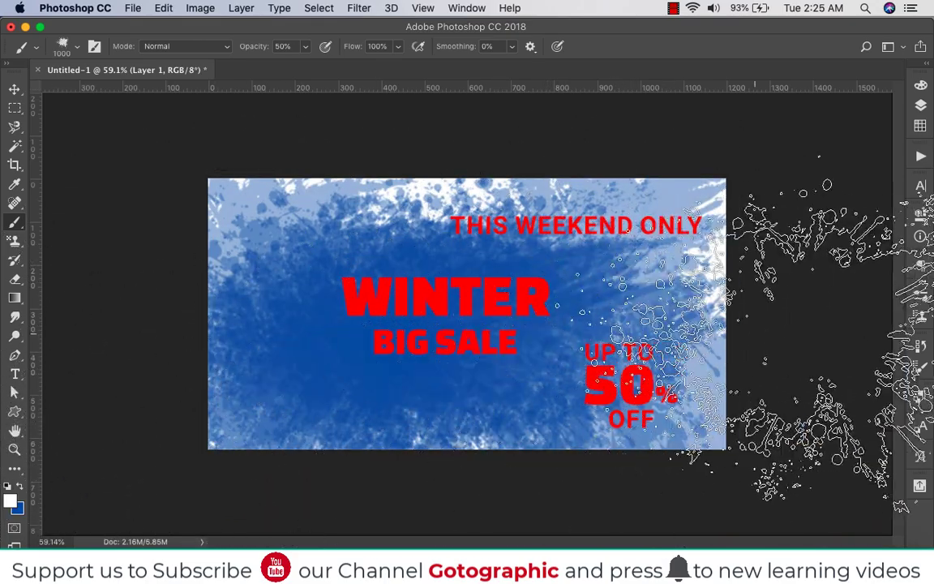
pyautogui.click(671, 366)
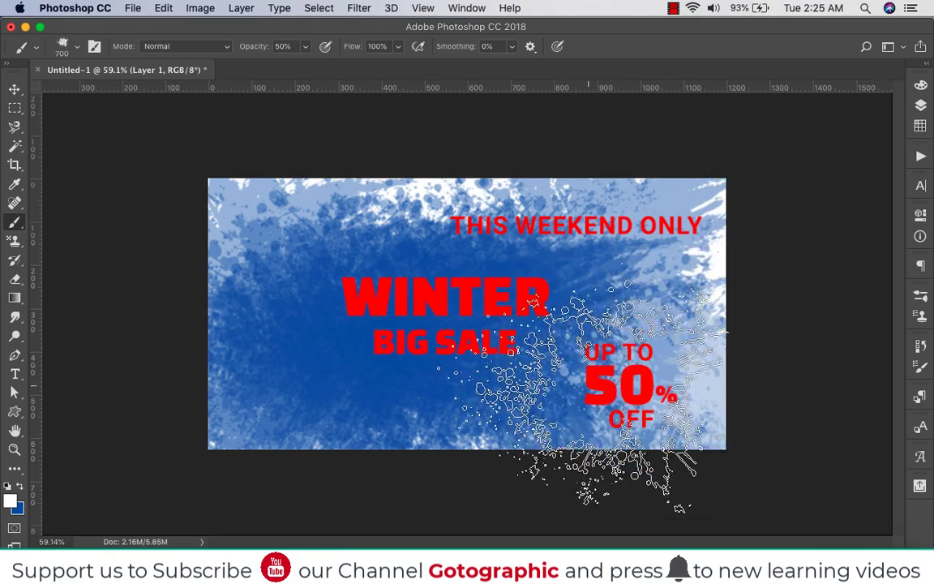
pyautogui.click(635, 411)
pyautogui.click(681, 235)
pyautogui.click(215, 221)
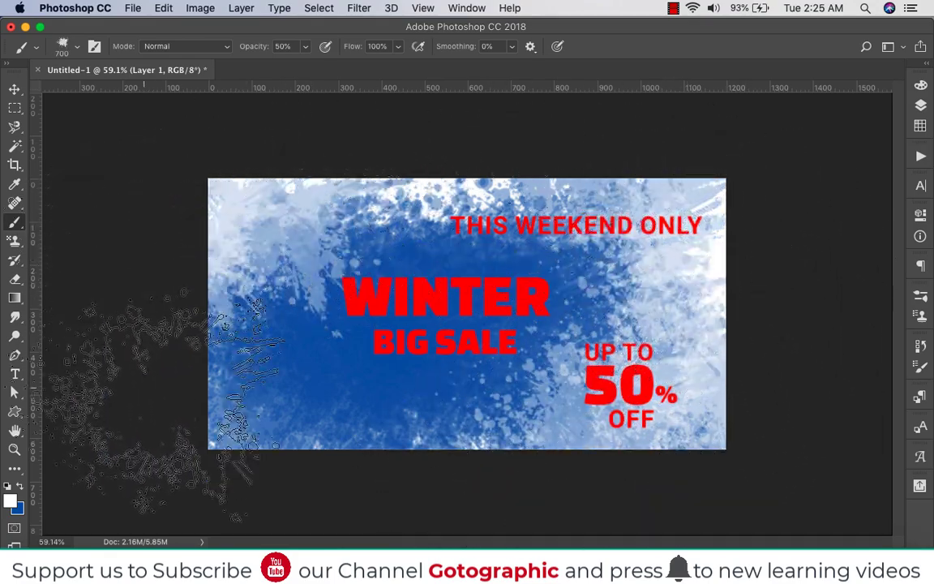
pyautogui.click(177, 368)
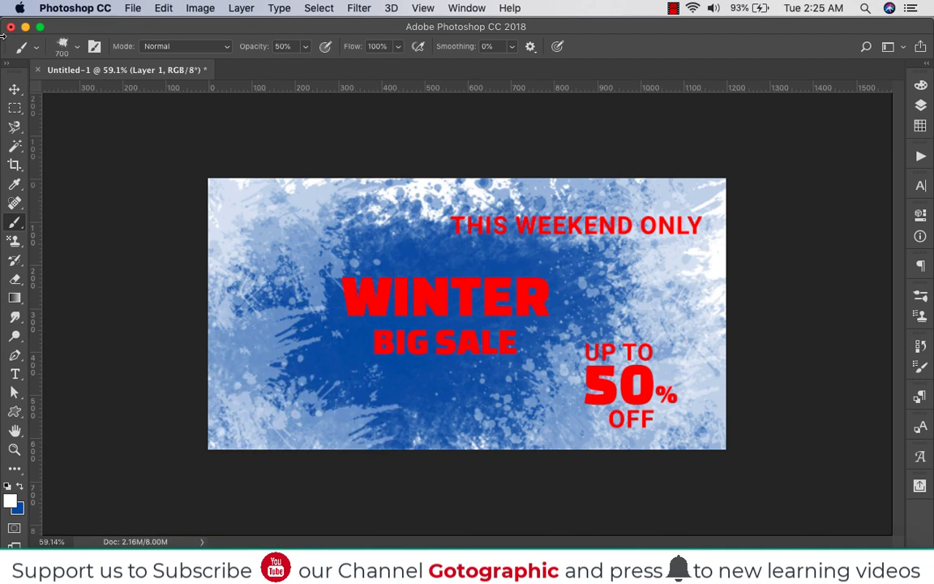
# Recolour the WINTER and BIG SALE texts to white (ffffff)
pyautogui.click(15, 88)
pyautogui.click(490, 308)
pyautogui.press('t')
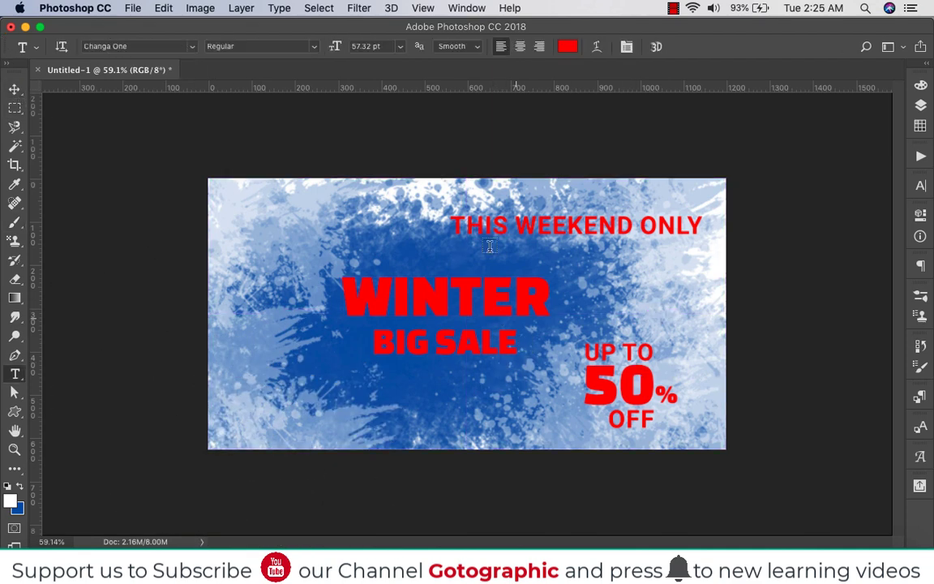
pyautogui.click(571, 51)
pyautogui.moveTo(632, 361); pyautogui.dragTo(538, 298)
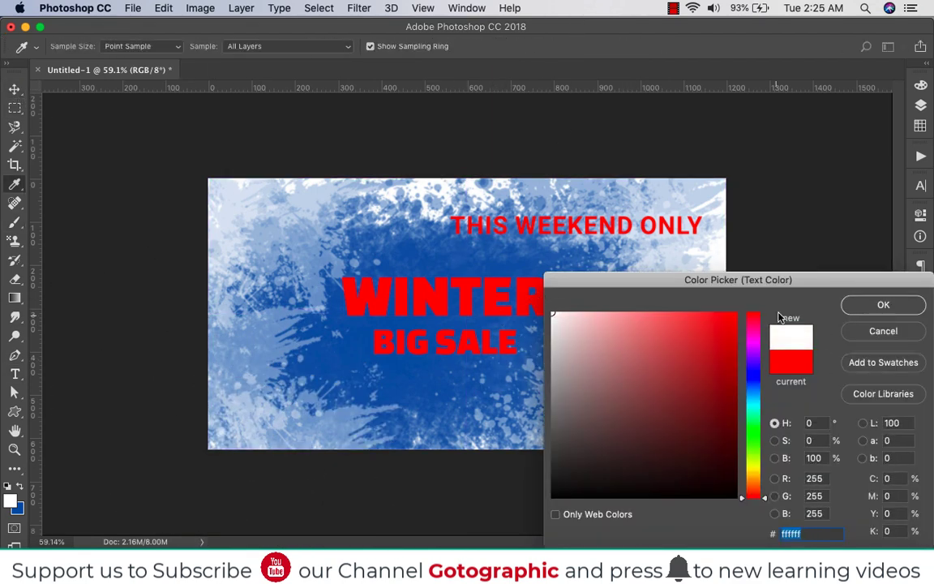
pyautogui.click(878, 305)
pyautogui.click(14, 89)
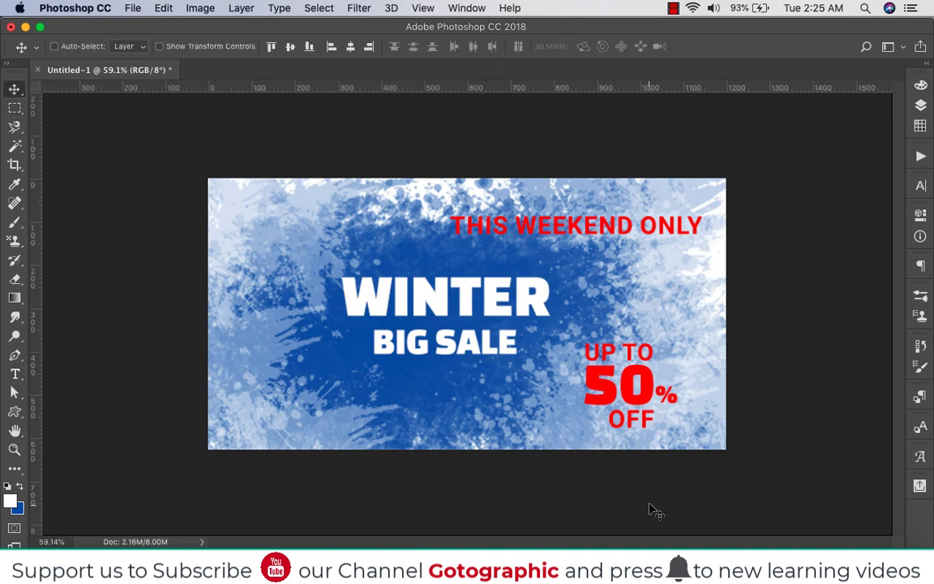
# Warp the WINTER text with the horizontal Arc style and a bend of +19%
pyautogui.keyDown('super'); pyautogui.click(450, 291); pyautogui.keyUp('super')
pyautogui.keyDown('shift'); pyautogui.keyDown('super'); pyautogui.click(489, 352); pyautogui.keyUp('super'); pyautogui.keyUp('shift')
pyautogui.keyDown('super'); pyautogui.click(489, 301); pyautogui.keyUp('super')
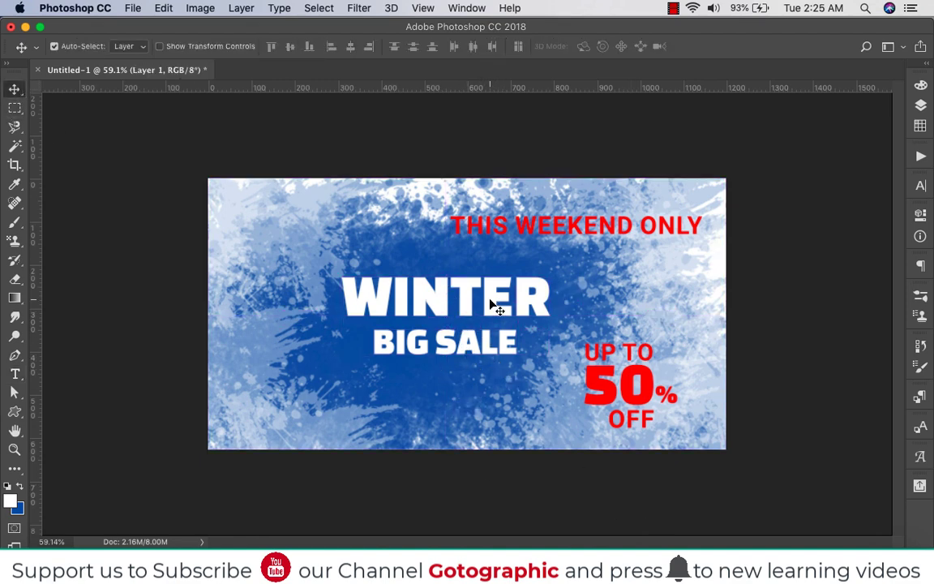
pyautogui.keyDown('super'); pyautogui.click(490, 304); pyautogui.keyUp('super')
pyautogui.press('t')
pyautogui.click(600, 47)
pyautogui.click(207, 160)
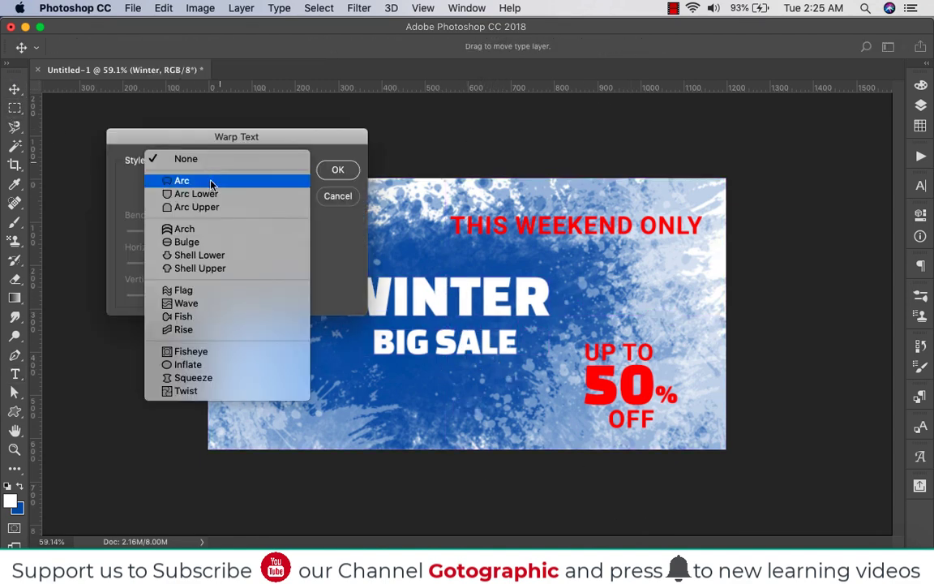
pyautogui.click(210, 182)
pyautogui.moveTo(234, 237)
pyautogui.mouseDown()
pyautogui.moveTo(207, 235)
pyautogui.moveTo(220, 237)
pyautogui.mouseUp()
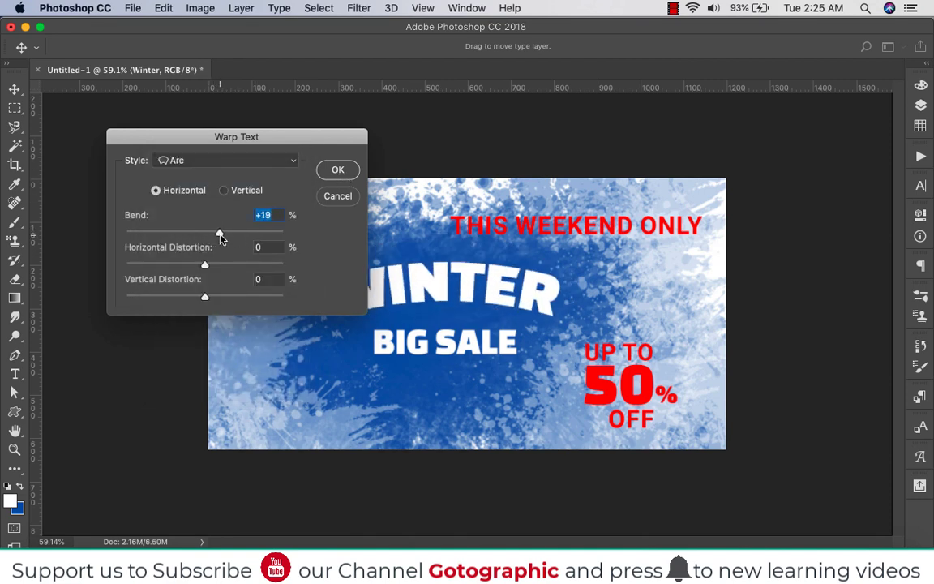
pyautogui.click(337, 169)
# Warp the BIG SALE text with the horizontal Arc style and a bend of +20%
pyautogui.click(445, 341)
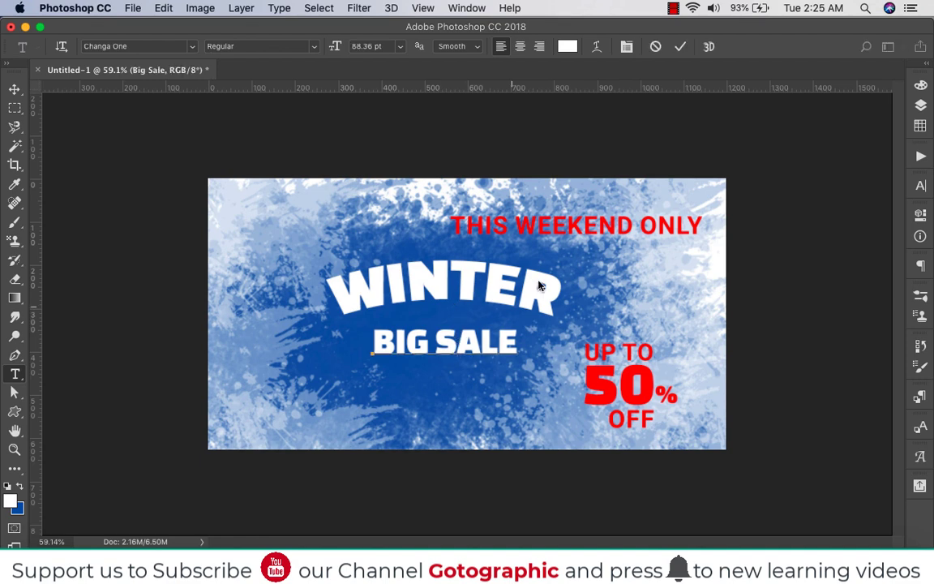
pyautogui.click(675, 47)
pyautogui.click(598, 50)
pyautogui.click(222, 162)
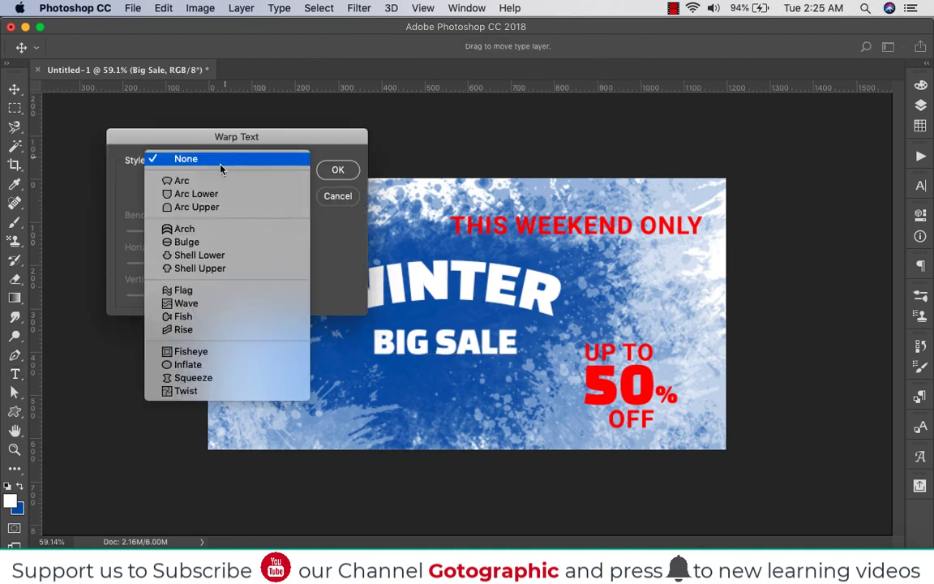
pyautogui.click(218, 180)
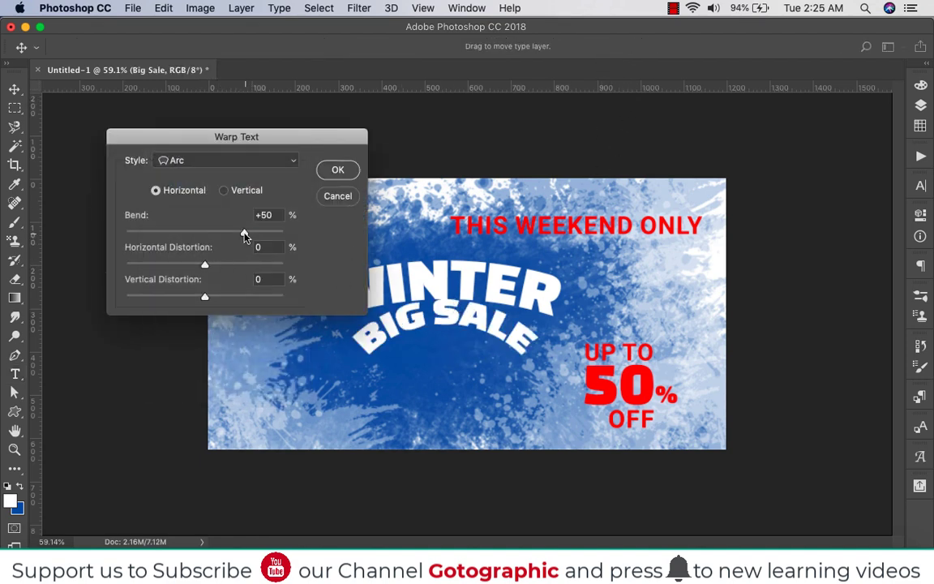
pyautogui.moveTo(230, 236); pyautogui.dragTo(222, 235)
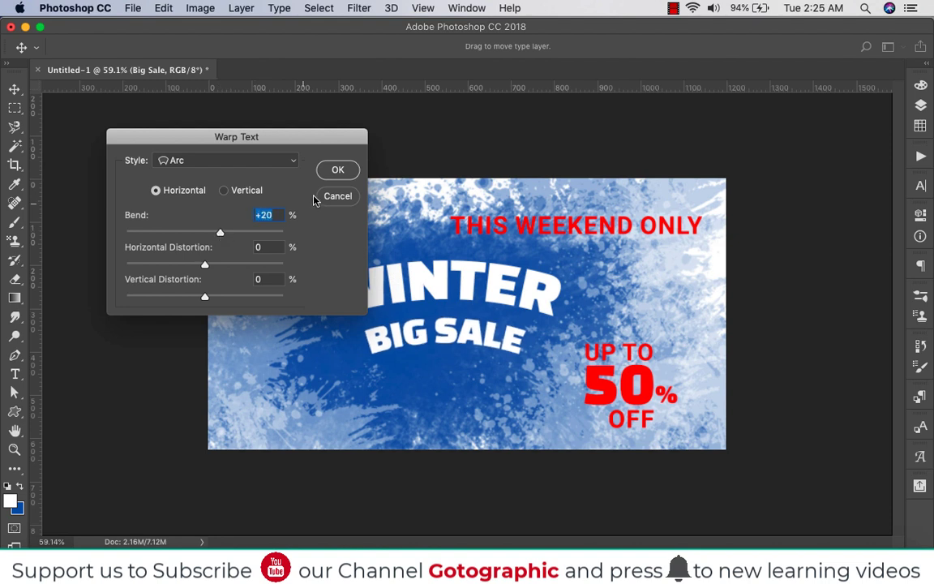
pyautogui.click(334, 170)
# Align the BIG SALE and WINTER texts on their horizontal centres
pyautogui.press('v')
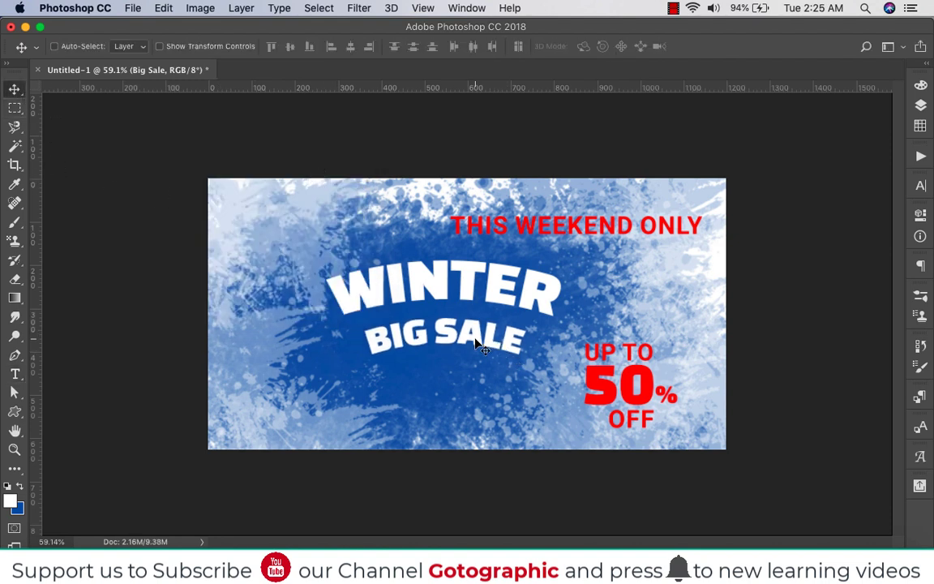
pyautogui.moveTo(479, 345)
pyautogui.mouseDown()
pyautogui.moveTo(489, 303)
pyautogui.moveTo(503, 296)
pyautogui.moveTo(516, 305)
pyautogui.moveTo(466, 345)
pyautogui.mouseUp()
pyautogui.keyDown('shift'); pyautogui.keyDown('super'); pyautogui.click(502, 292); pyautogui.keyUp('super'); pyautogui.keyUp('shift')
pyautogui.click(350, 48)
# Rotate WINTER and BIG SALE together counterclockwise, enlarge them and place them in the left half of the banner
pyautogui.press('super+t')
pyautogui.moveTo(503, 391); pyautogui.dragTo(541, 360)
pyautogui.moveTo(430, 309); pyautogui.dragTo(445, 303)
pyautogui.moveTo(540, 229); pyautogui.dragTo(545, 235)
pyautogui.press('Return')
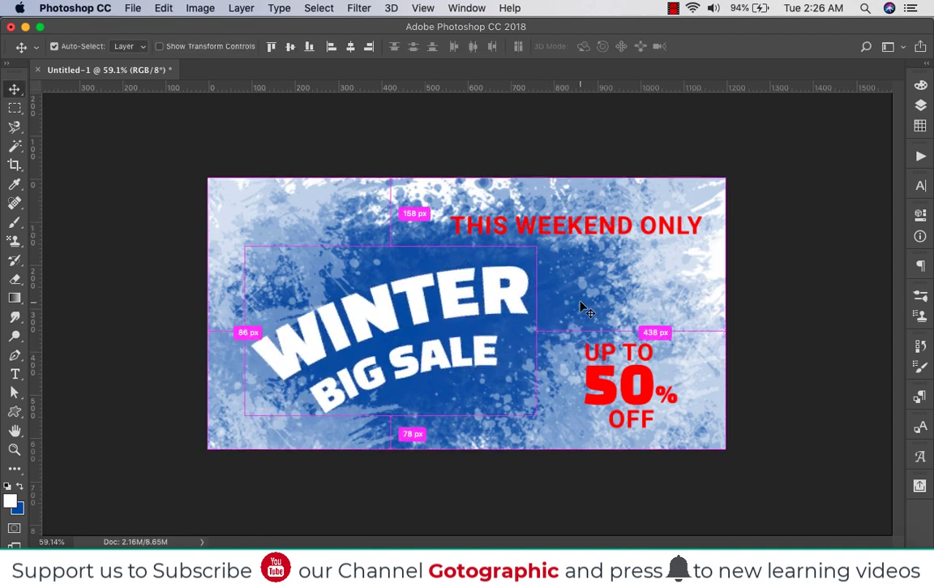
# Paint more blue and white splatters onto the Layer 1 background around the headline with the splatter brush
pyautogui.click(927, 107)
pyautogui.press('b')
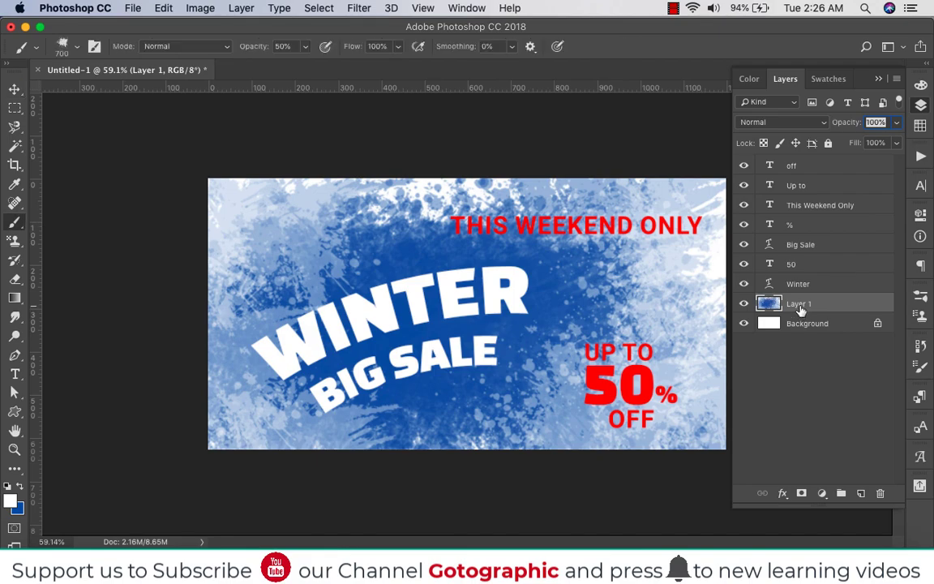
pyautogui.press('x')
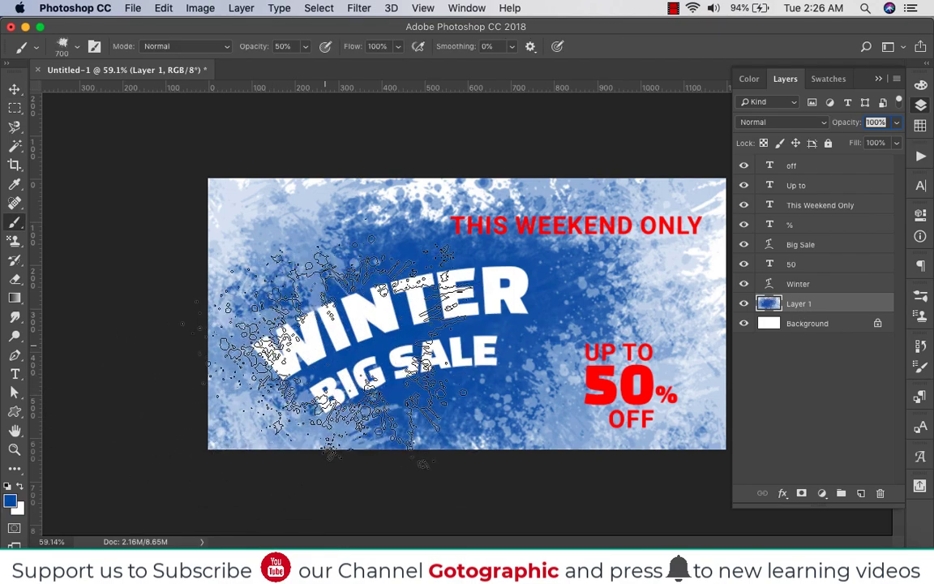
pyautogui.click(256, 347)
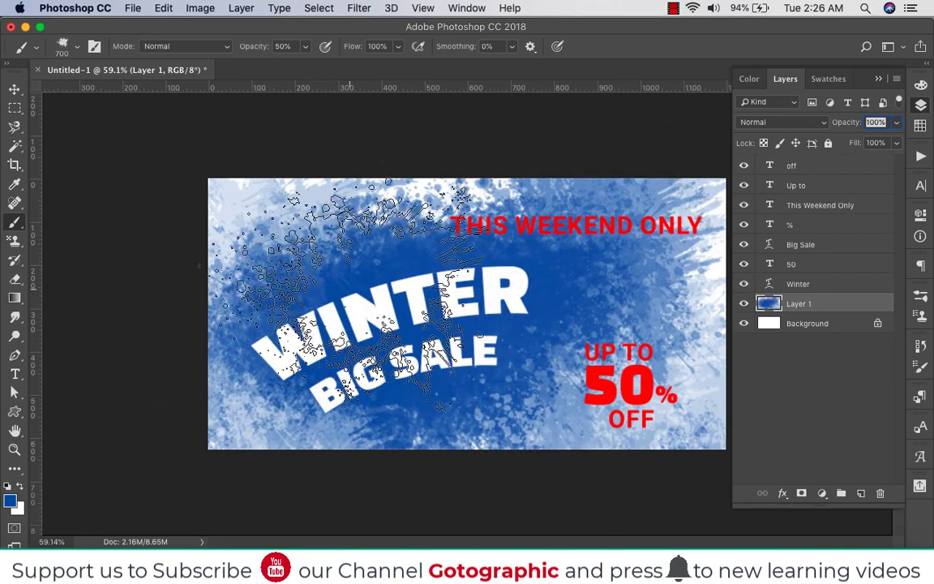
pyautogui.press('x')
pyautogui.click(173, 305)
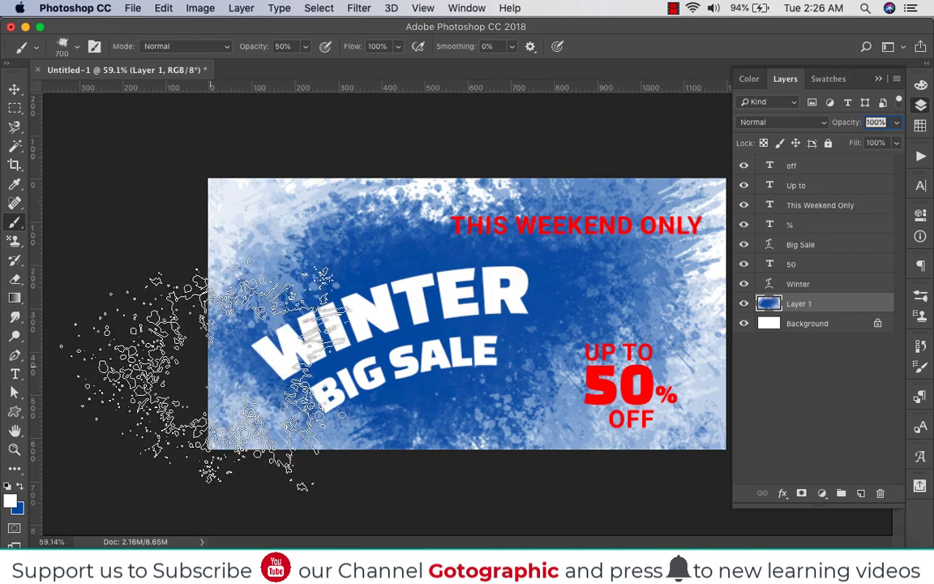
pyautogui.click(215, 361)
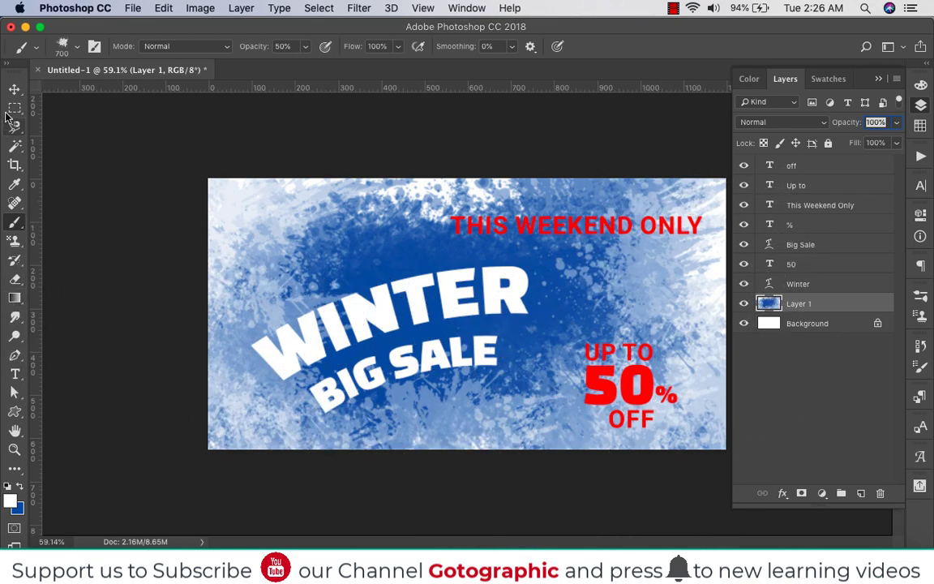
# Draw a white rectangle behind the THIS WEEKEND ONLY text, extending to the banner's right edge
pyautogui.click(15, 88)
pyautogui.click(855, 218)
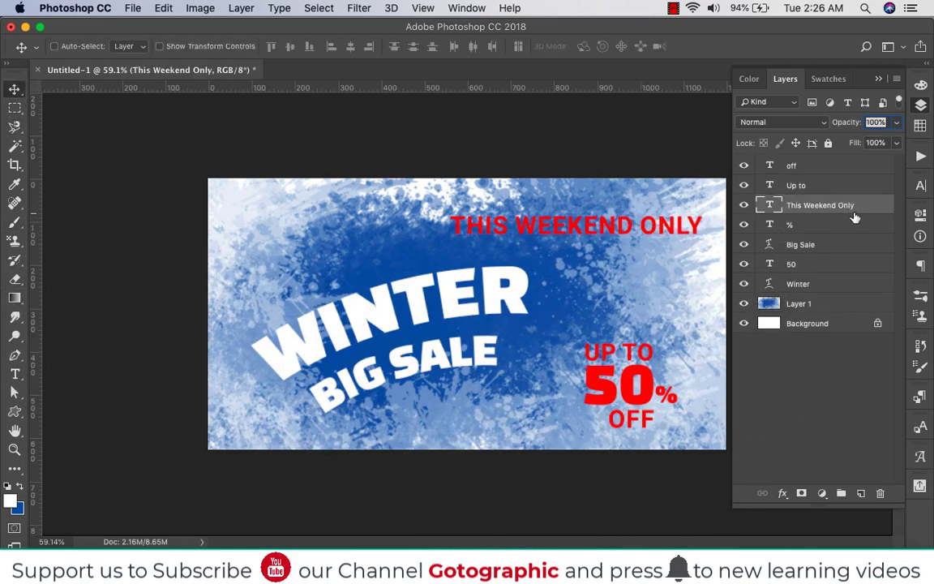
pyautogui.click(824, 305)
pyautogui.click(775, 226)
pyautogui.press('u')
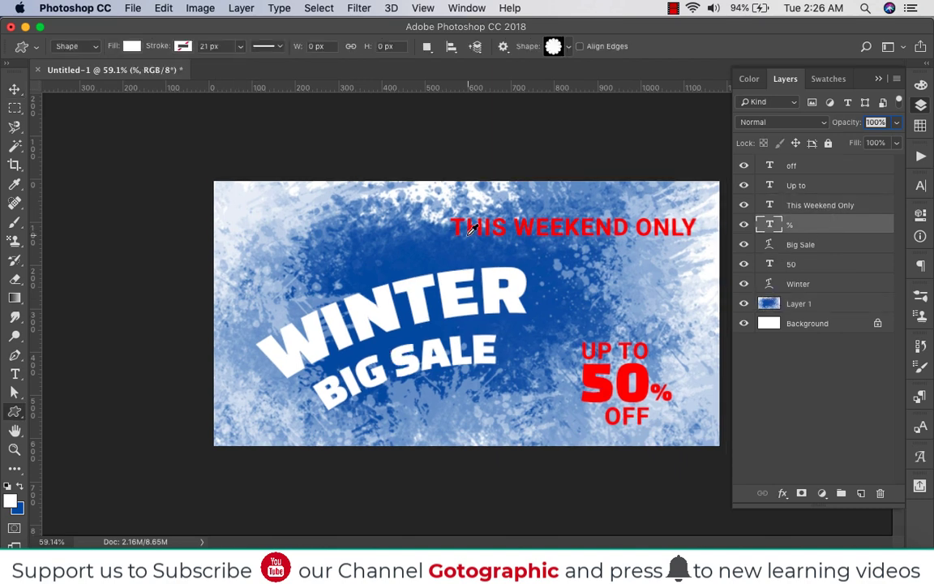
pyautogui.scroll(-2, 471, 230)
pyautogui.rightClick(10, 416)
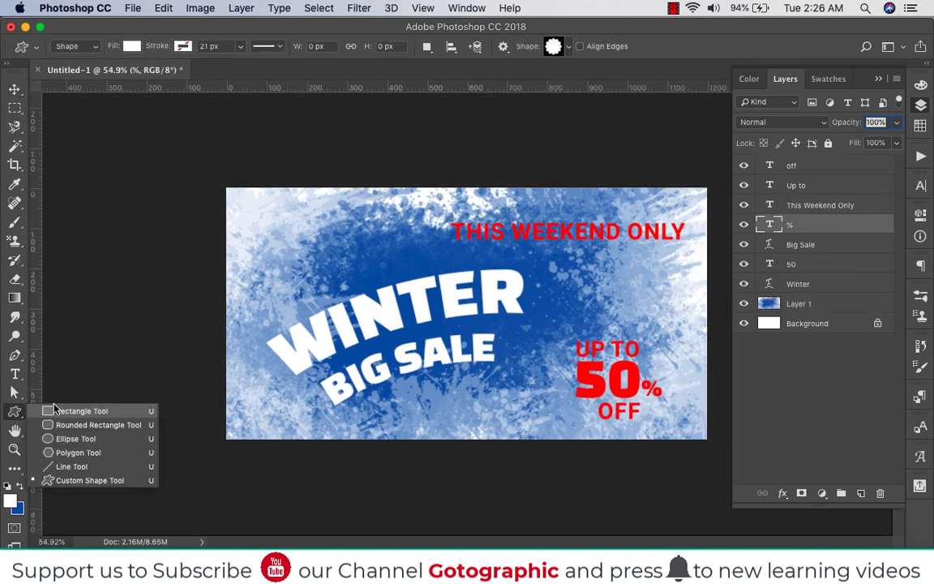
pyautogui.click(81, 411)
pyautogui.moveTo(446, 209); pyautogui.dragTo(708, 251)
pyautogui.press('v')
pyautogui.press('F7')
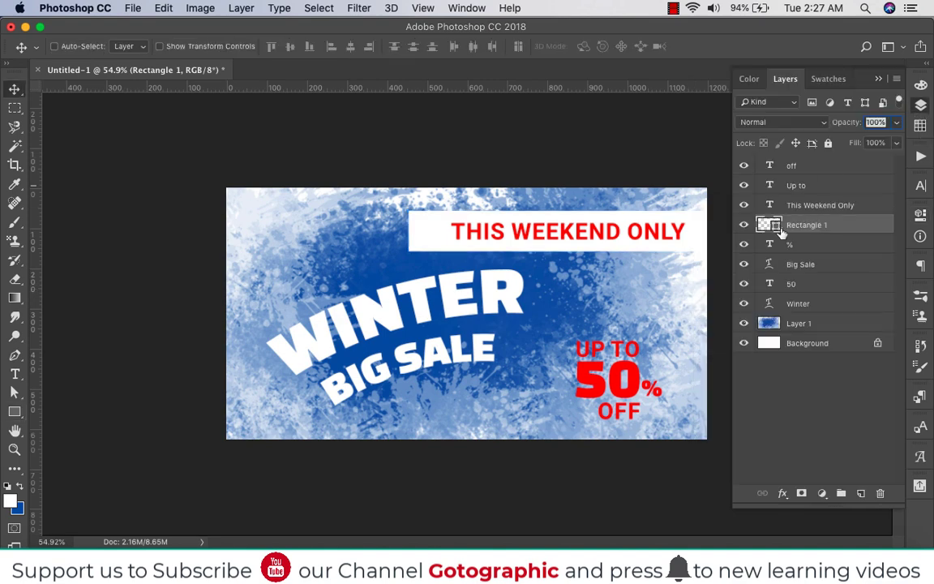
# Add a layer mask to the white rectangle and fade its left end with a Foreground to Transparent gradient
pyautogui.click(802, 493)
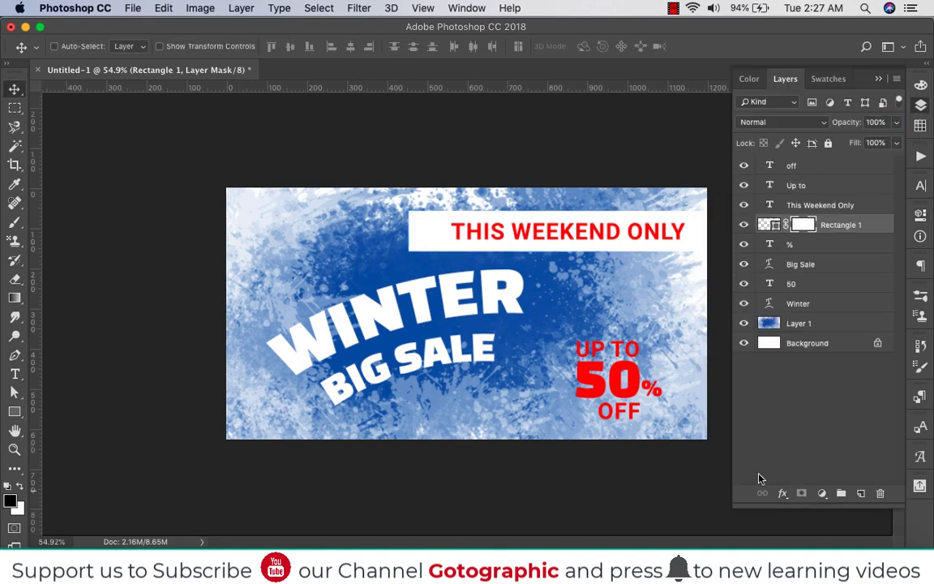
pyautogui.click(15, 301)
pyautogui.click(74, 46)
pyautogui.click(658, 212)
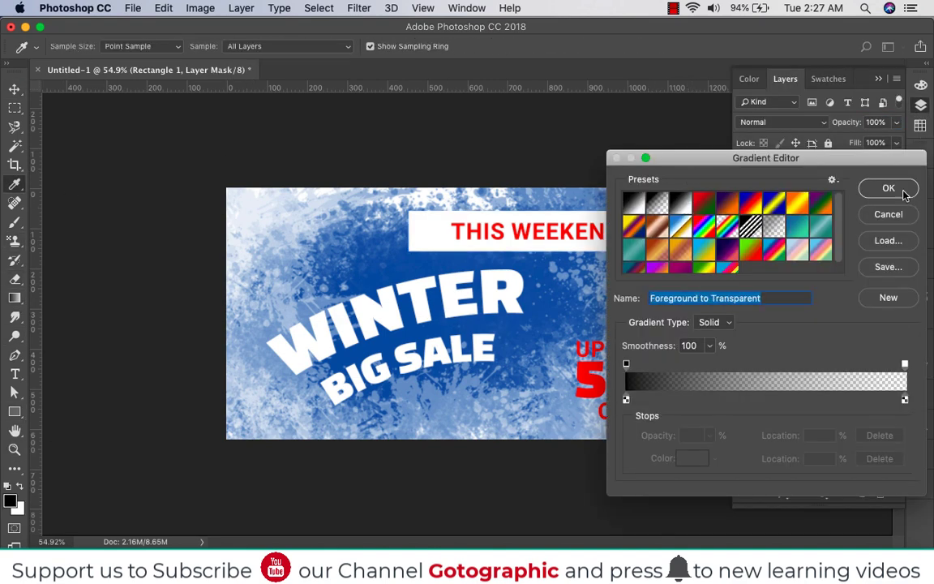
pyautogui.press('Return')
pyautogui.moveTo(538, 232); pyautogui.dragTo(536, 232)
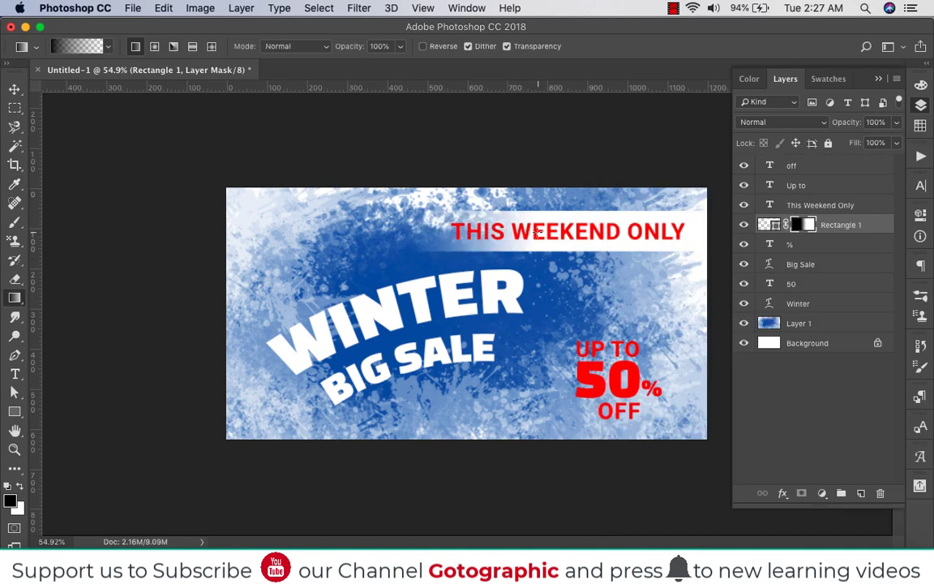
pyautogui.press('super+z')
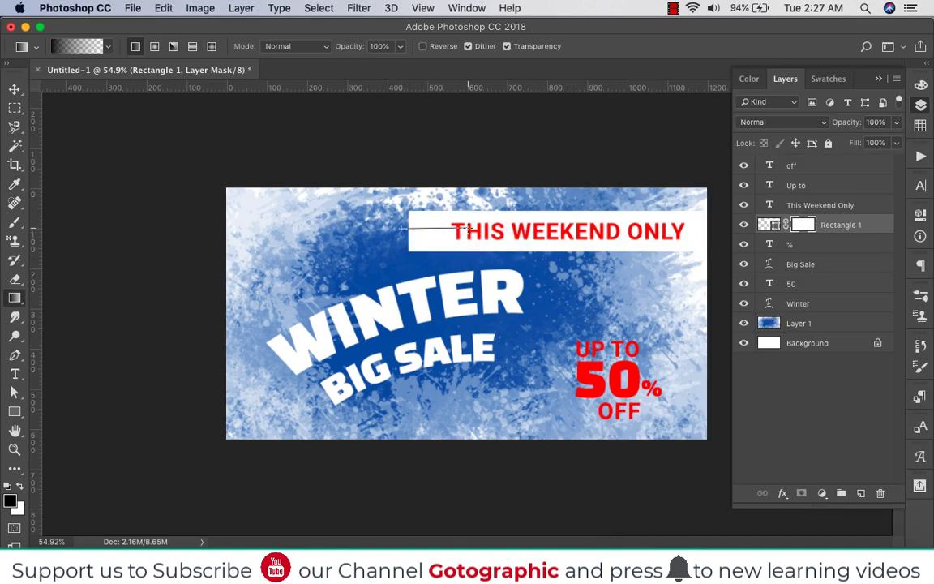
pyautogui.moveTo(469, 229); pyautogui.dragTo(470, 228)
# Set the white rectangle's opacity to 80%
pyautogui.press('v')
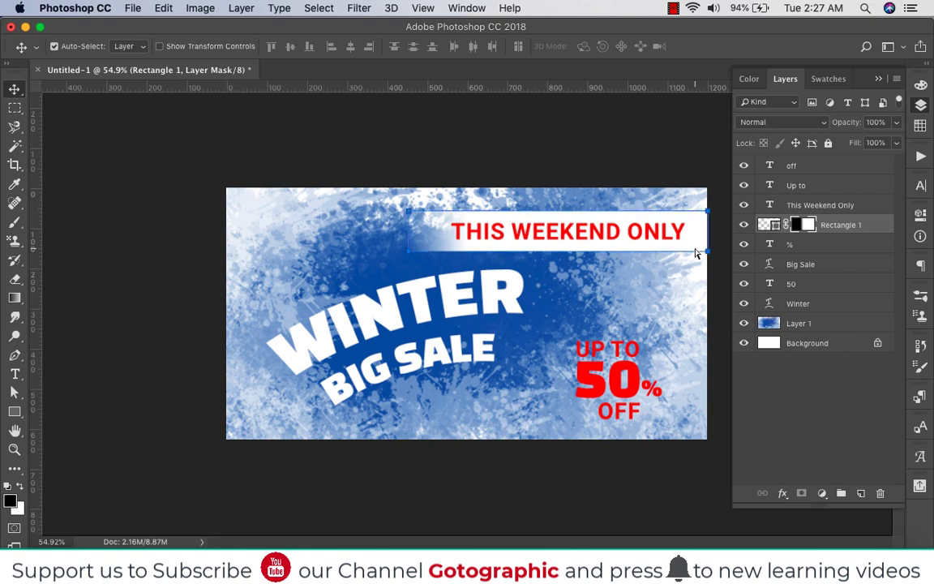
pyautogui.press('5')
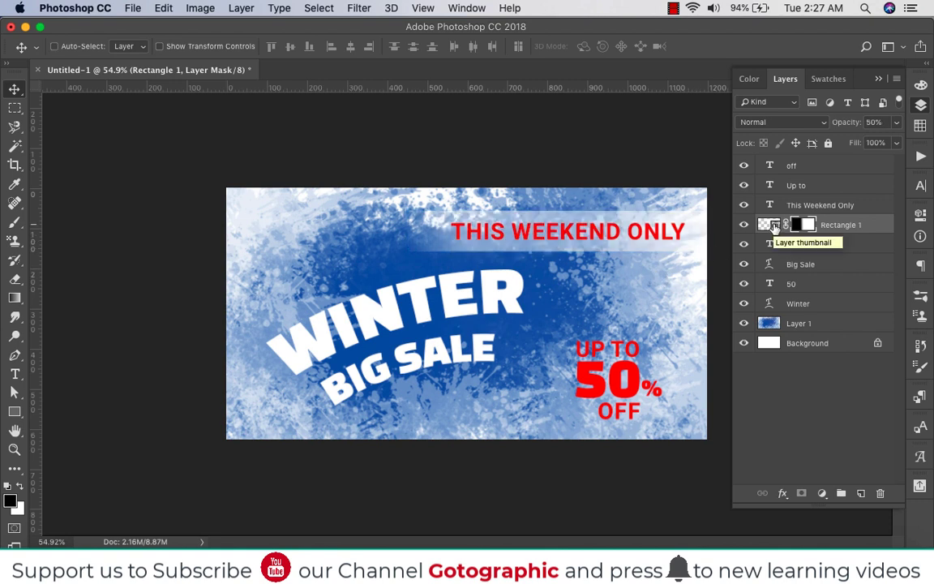
pyautogui.press('8')
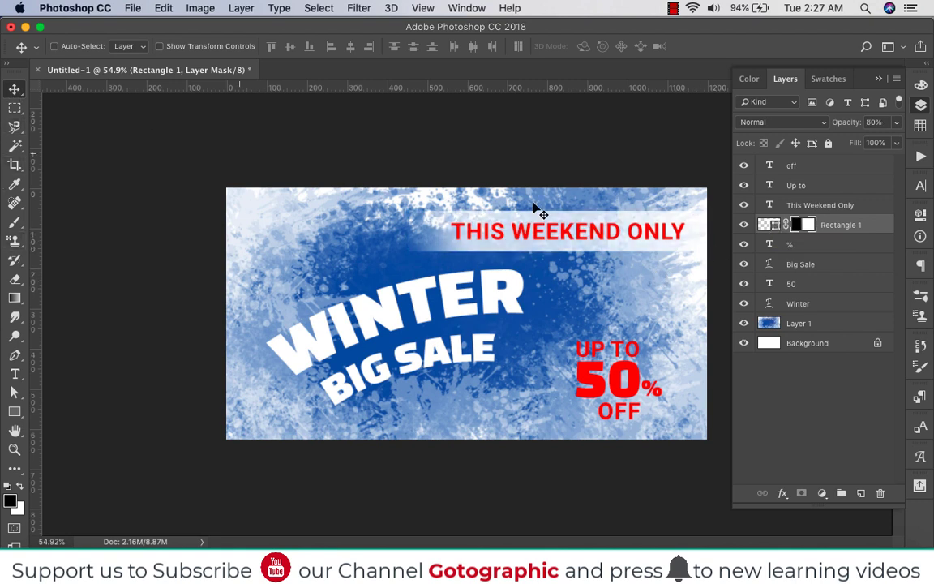
# Scale the THIS WEEKEND ONLY text and its white rectangle down together, keeping them at the banner's right edge
pyautogui.click(820, 205)
pyautogui.press('super+t')
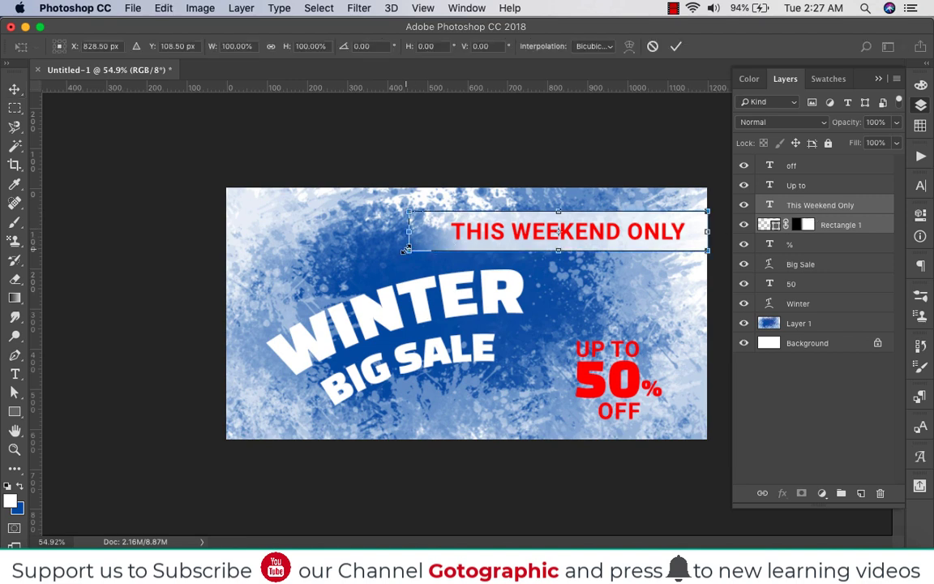
pyautogui.moveTo(429, 246); pyautogui.dragTo(458, 243)
pyautogui.press('Return')
pyautogui.press('super+t')
pyautogui.press('Return')
pyautogui.press('super')
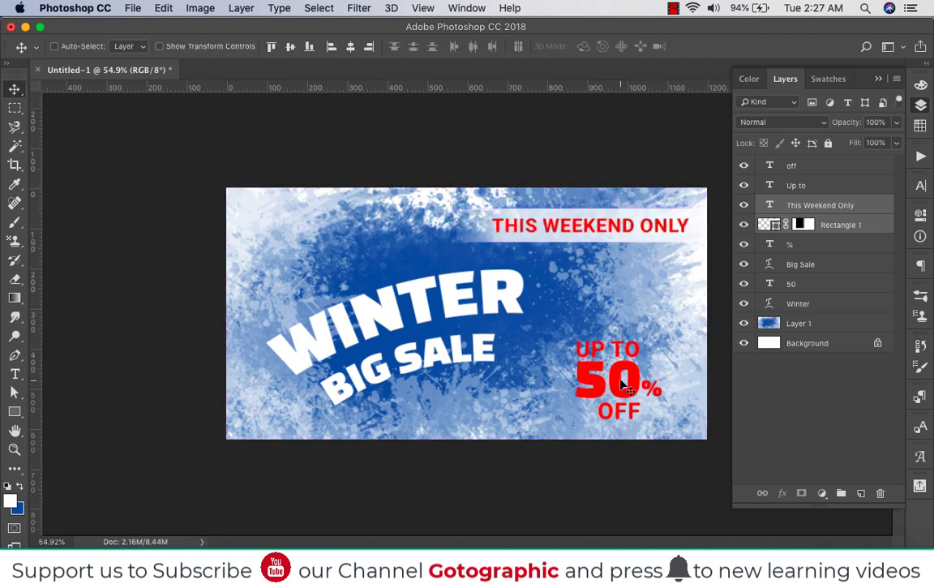
# Group the UP TO, 50, % and OFF texts and move the group slightly up and to the left
pyautogui.keyDown('super'); pyautogui.click(617, 383); pyautogui.keyUp('super')
pyautogui.keyDown('shift'); pyautogui.keyDown('super'); pyautogui.click(619, 352); pyautogui.keyUp('super'); pyautogui.keyUp('shift')
pyautogui.keyDown('shift'); pyautogui.keyDown('super'); pyautogui.click(629, 411); pyautogui.keyUp('super'); pyautogui.keyUp('shift')
pyautogui.keyDown('shift'); pyautogui.keyDown('super'); pyautogui.click(651, 391); pyautogui.keyUp('super'); pyautogui.keyUp('shift')
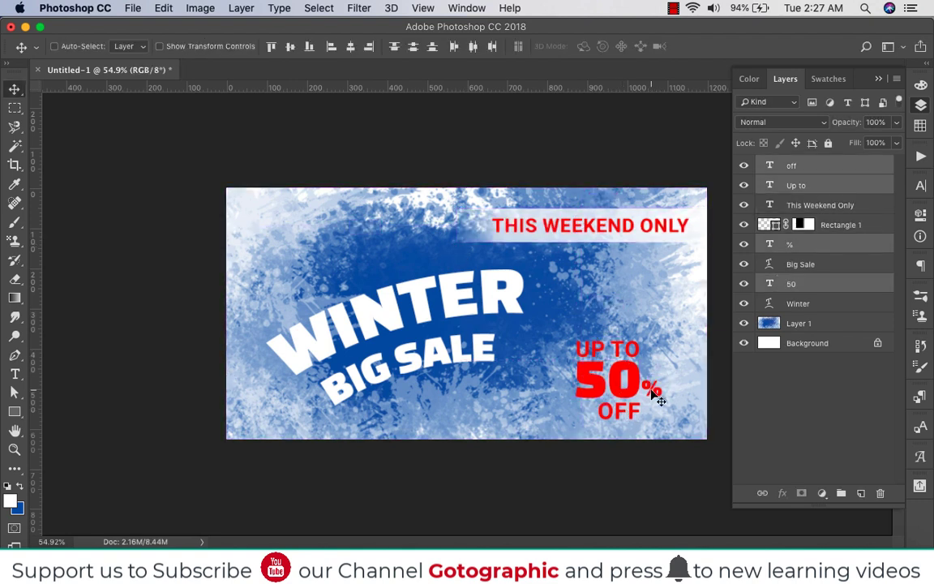
pyautogui.press('super+g')
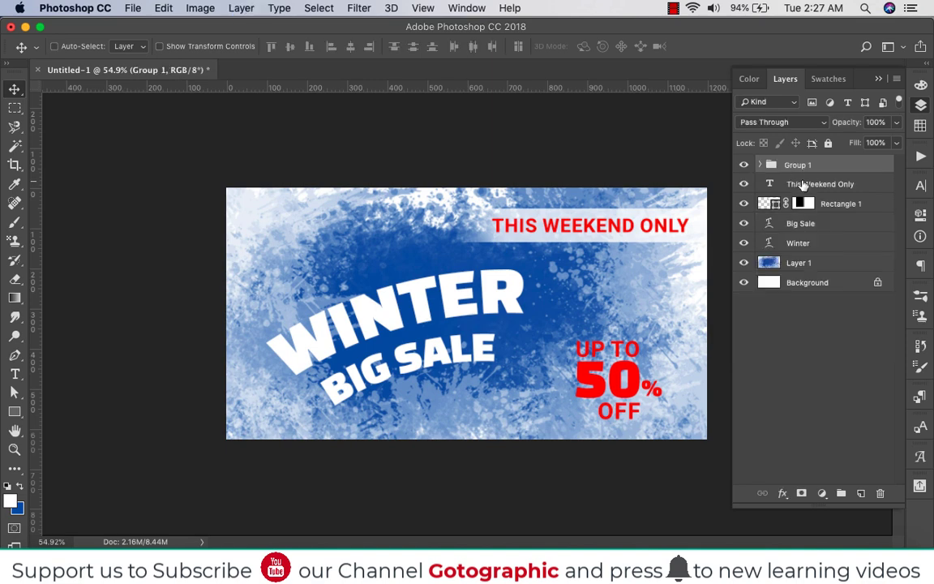
pyautogui.moveTo(630, 382); pyautogui.dragTo(610, 372)
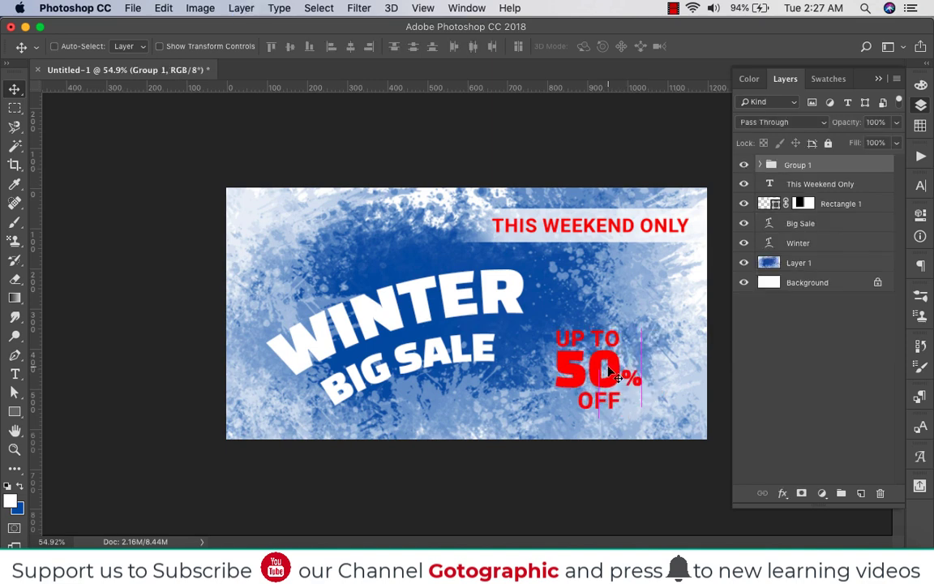
# Switch to the Custom Shape tool
pyautogui.press('u')
pyautogui.rightClick(15, 413)
pyautogui.click(63, 480)
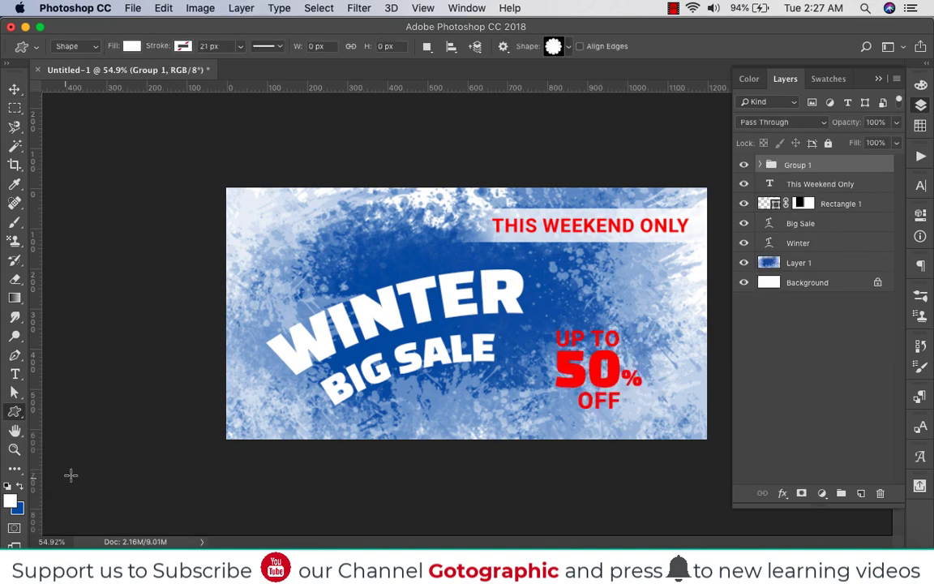
pyautogui.click(573, 45)
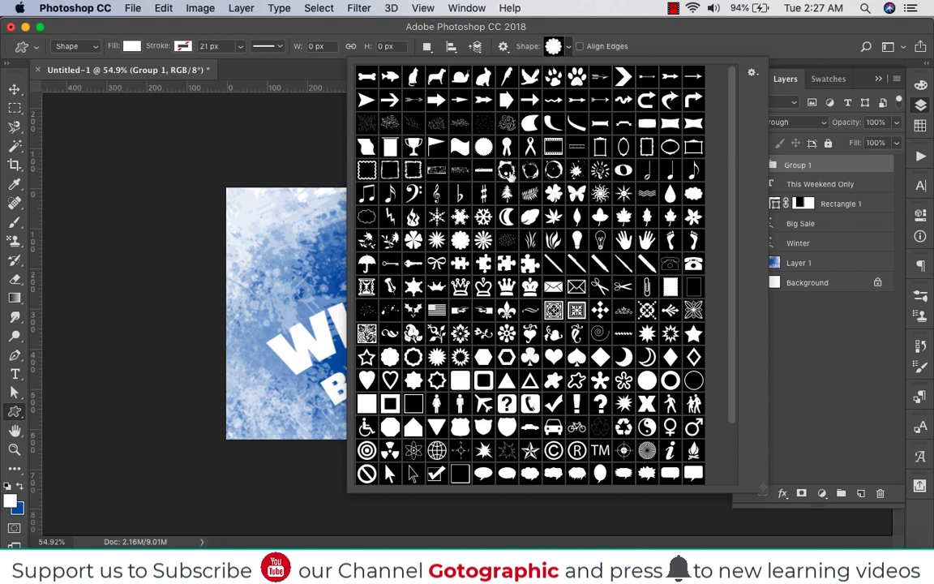
pyautogui.doubleClick(383, 367)
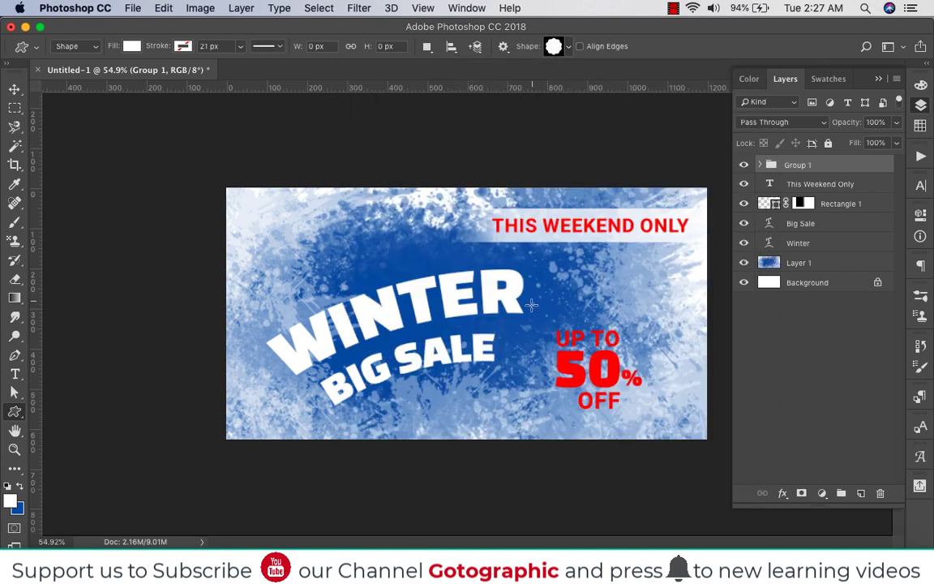
pyautogui.moveTo(448, 226); pyautogui.dragTo(626, 417)
pyautogui.press('super+z')
# Draw a white flower-shaped badge about 310 x 310 px, position it on the discount texts and place its layer beneath them in Group 1
pyautogui.click(555, 45)
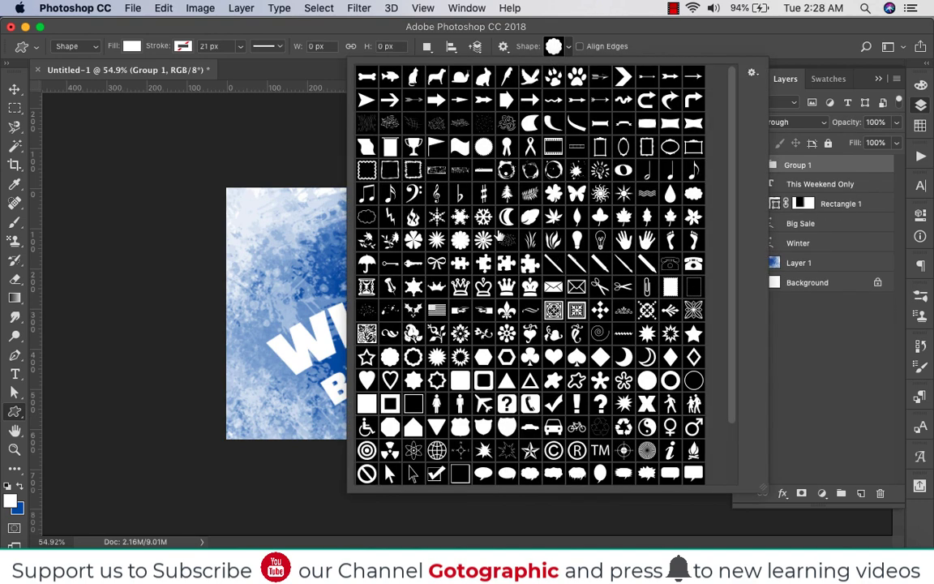
pyautogui.doubleClick(460, 241)
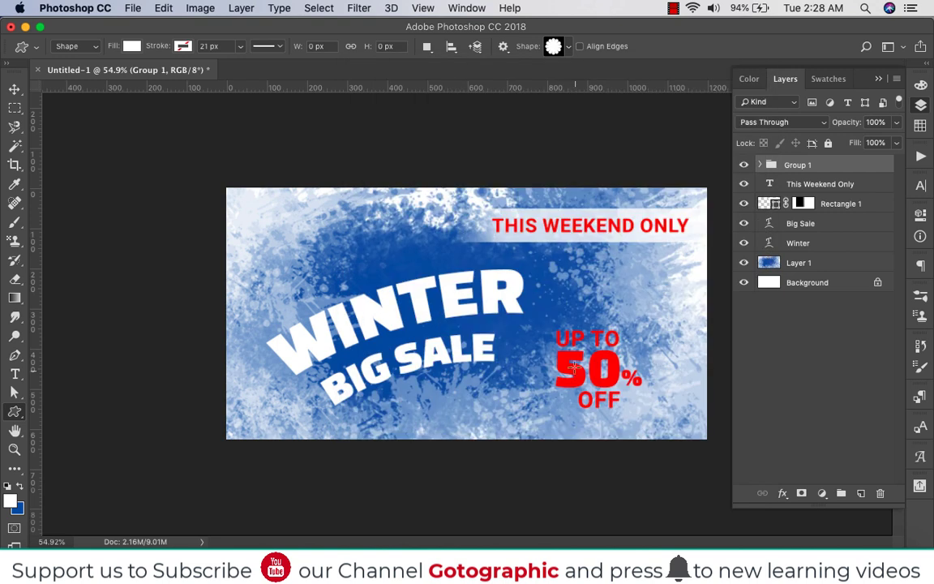
pyautogui.moveTo(486, 274); pyautogui.dragTo(623, 412)
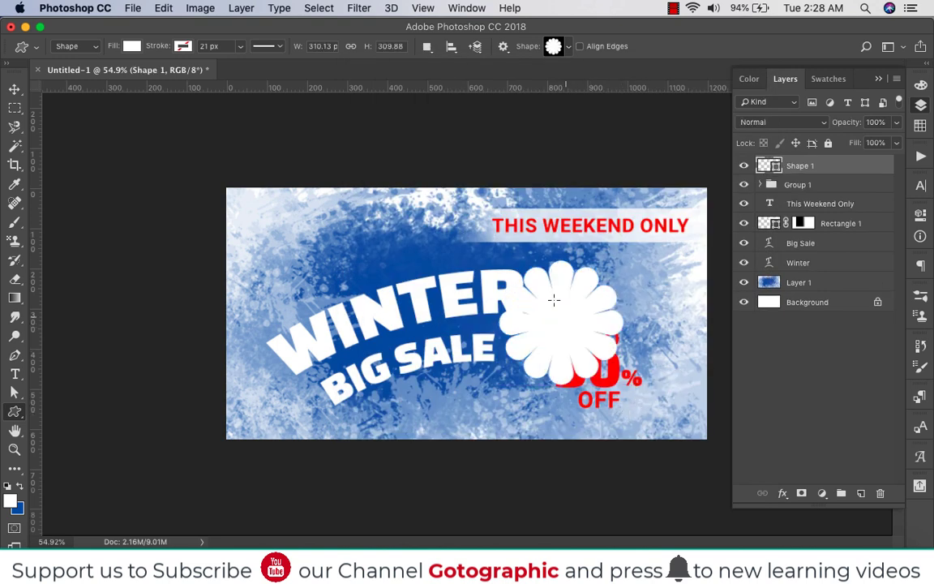
pyautogui.press('v')
pyautogui.moveTo(559, 309); pyautogui.dragTo(591, 337)
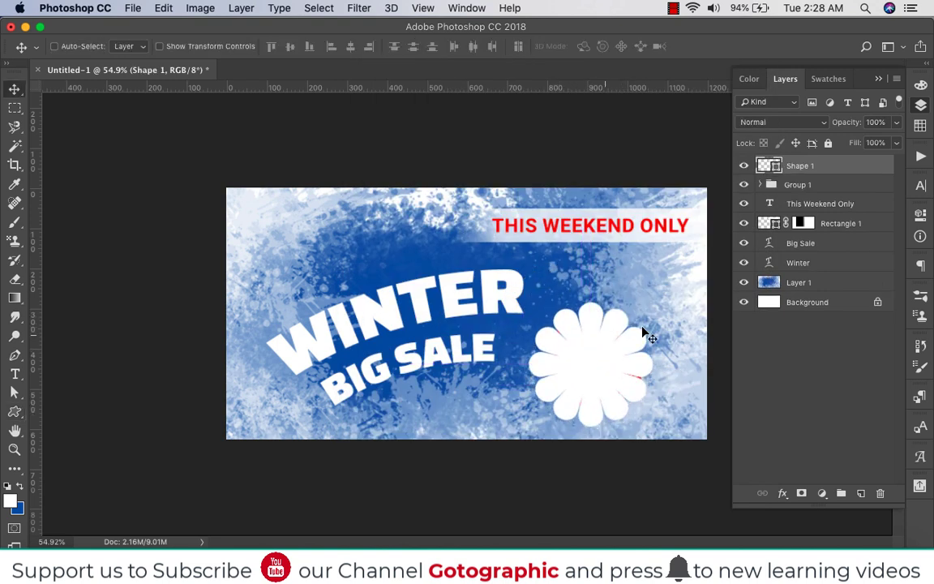
pyautogui.moveTo(797, 191); pyautogui.dragTo(836, 276)
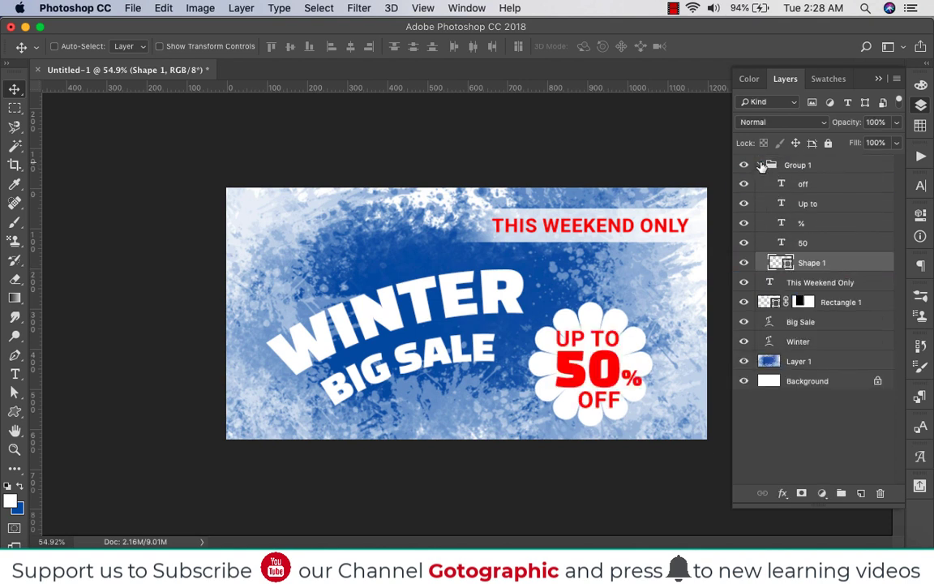
# Scale the four discount texts down slightly so they fit inside the flower badge
pyautogui.click(817, 244)
pyautogui.keyDown('shift'); pyautogui.click(807, 184); pyautogui.keyUp('shift')
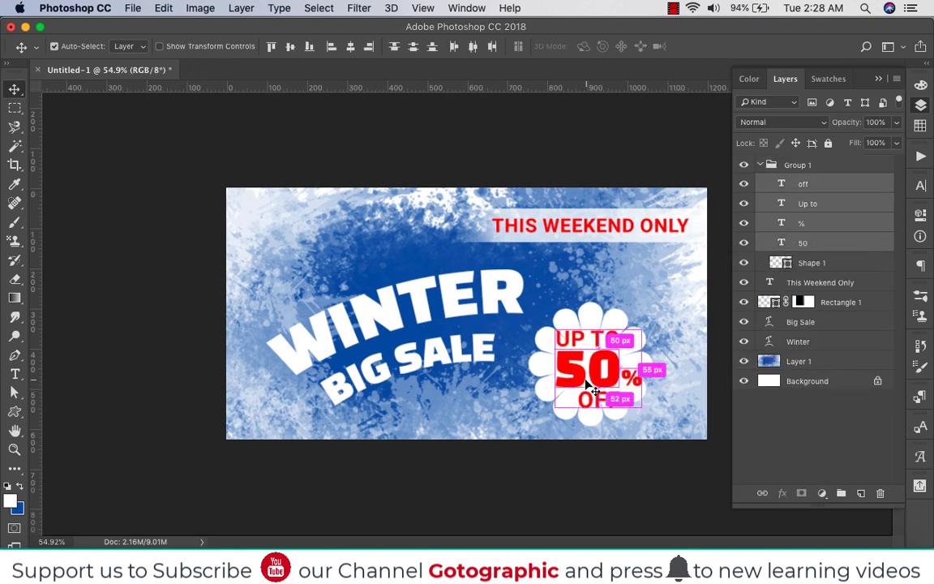
pyautogui.press('super+t')
pyautogui.scroll(5, 637, 403)
pyautogui.moveTo(703, 300); pyautogui.dragTo(697, 305)
pyautogui.press('Return')
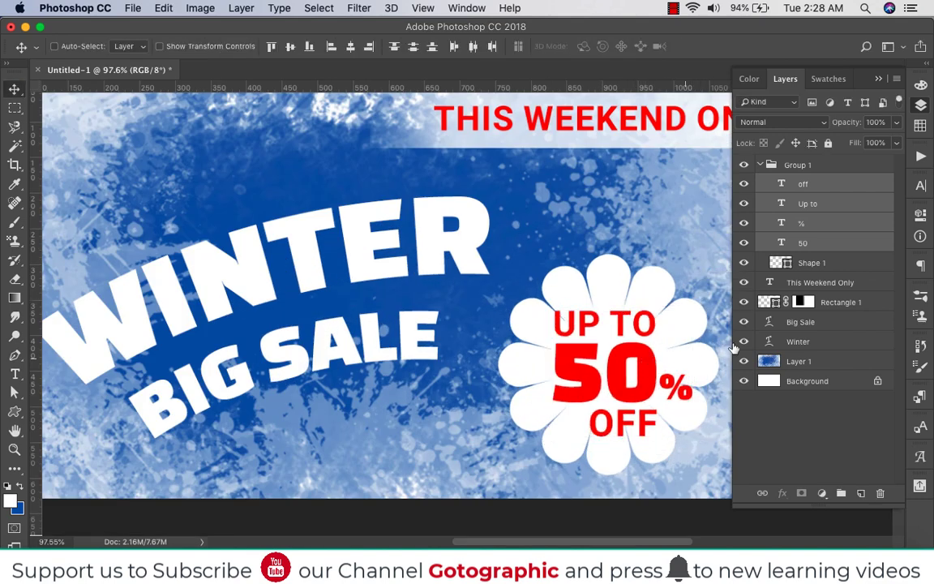
# Move the whole discount badge group slightly to the left
pyautogui.click(761, 164)
pyautogui.moveTo(661, 370); pyautogui.dragTo(643, 369)
pyautogui.scroll(-5, 626, 341)
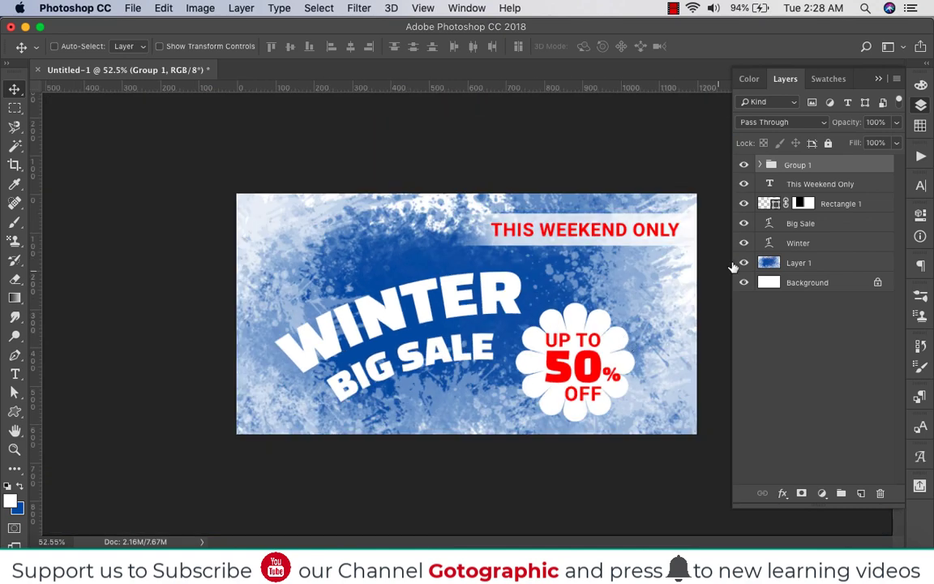
# Draw a white snowflake with the Custom Shape tool and scatter seven copies of it across the banner
pyautogui.click(14, 412)
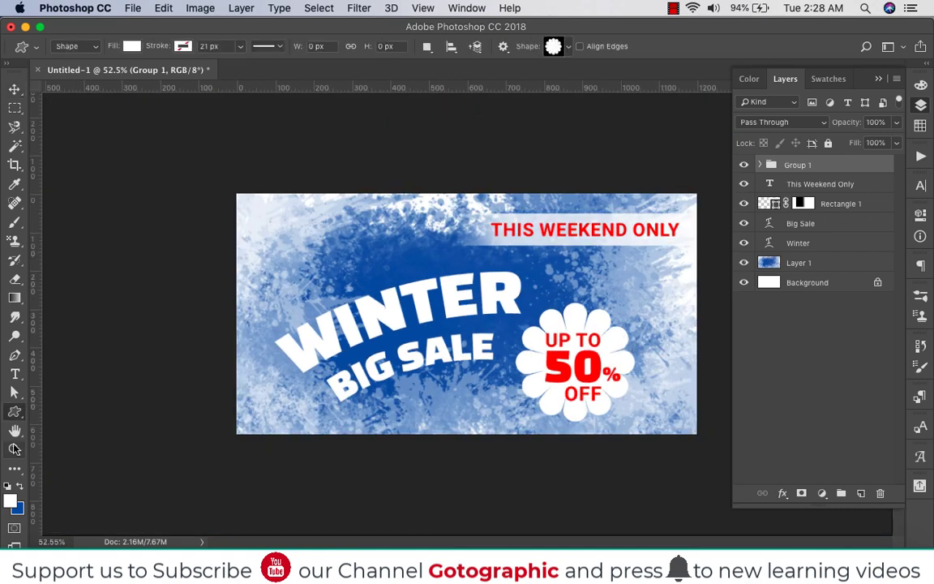
pyautogui.click(563, 46)
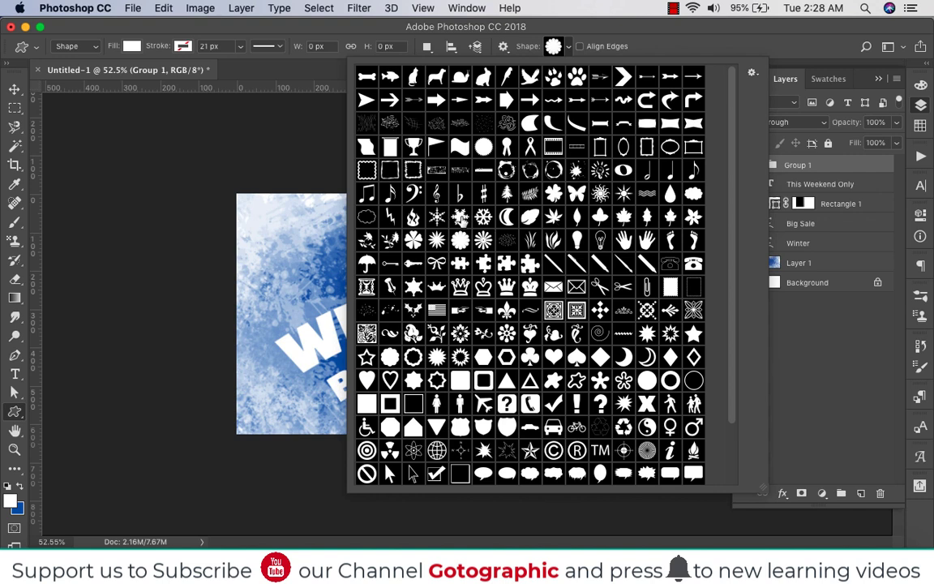
pyautogui.doubleClick(460, 217)
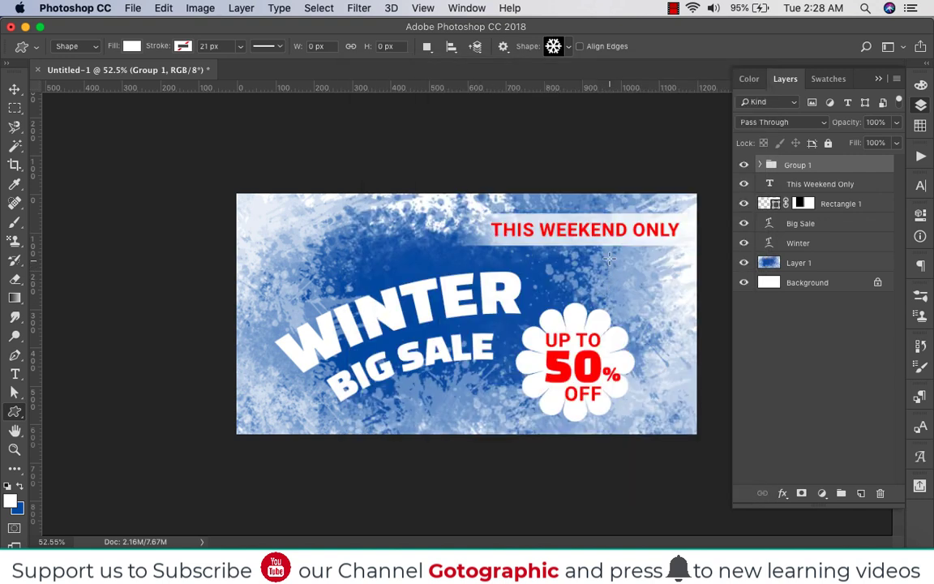
pyautogui.moveTo(610, 258)
pyautogui.mouseDown()
pyautogui.moveTo(632, 255)
pyautogui.moveTo(633, 290)
pyautogui.moveTo(631, 281)
pyautogui.moveTo(647, 280)
pyautogui.moveTo(417, 227)
pyautogui.moveTo(409, 214)
pyautogui.moveTo(381, 263)
pyautogui.moveTo(431, 396)
pyautogui.moveTo(443, 397)
pyautogui.mouseUp()
pyautogui.press('v')
pyautogui.moveTo(441, 396); pyautogui.dragTo(298, 396)
pyautogui.moveTo(290, 392); pyautogui.dragTo(581, 195)
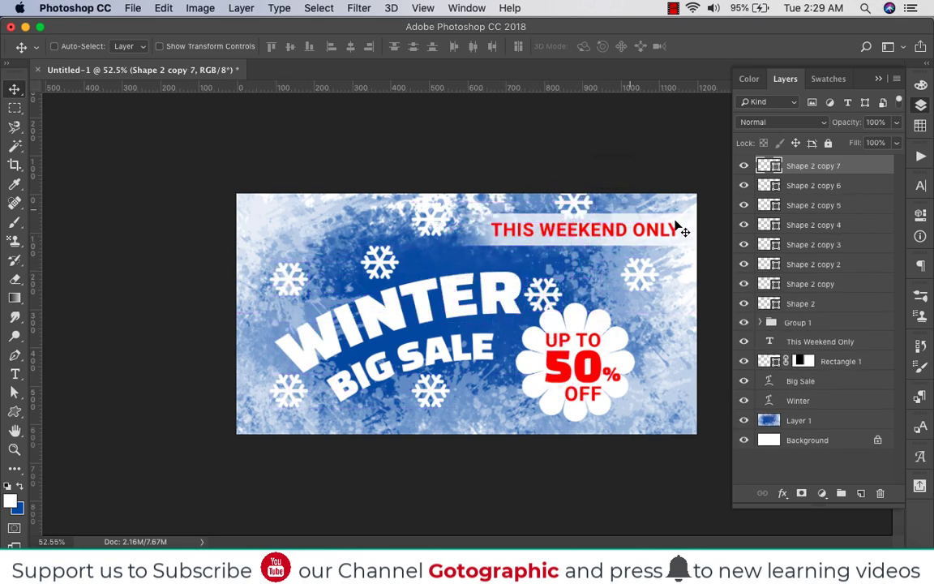
# Place all eight snowflake layers beneath the Winter text layer and set their opacity to 60%
pyautogui.keyDown('shift'); pyautogui.click(822, 308); pyautogui.keyUp('shift')
pyautogui.moveTo(851, 314); pyautogui.dragTo(845, 412)
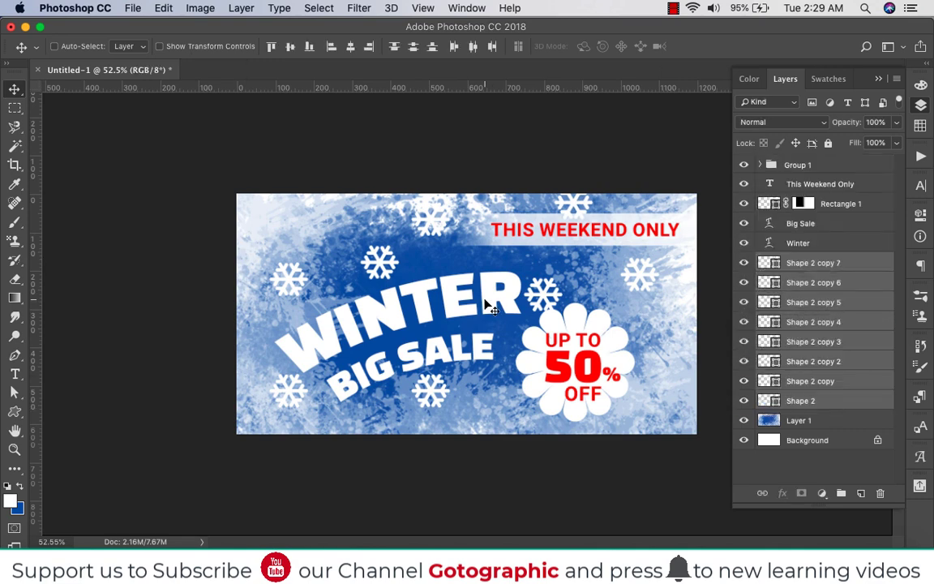
pyautogui.click(897, 124)
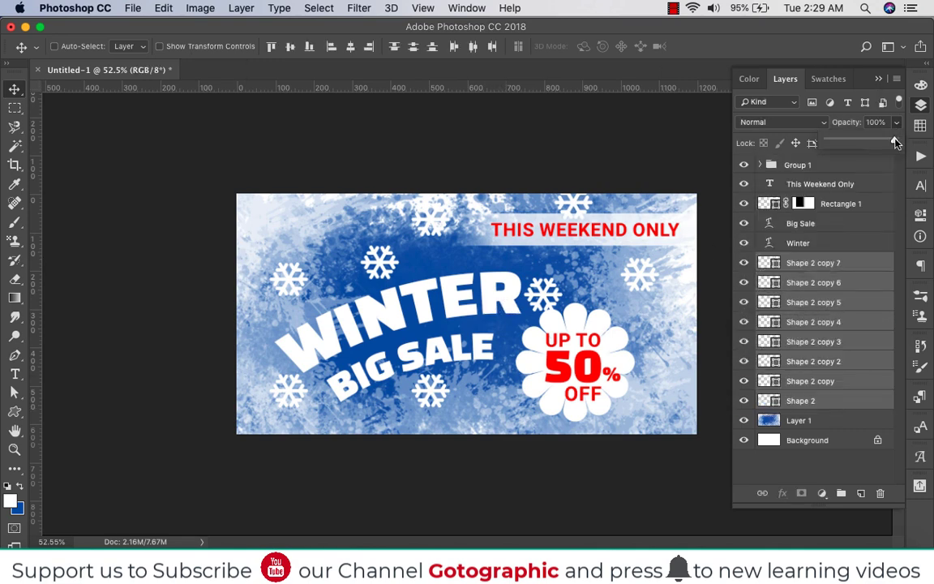
pyautogui.click(410, 270)
pyautogui.click(811, 400)
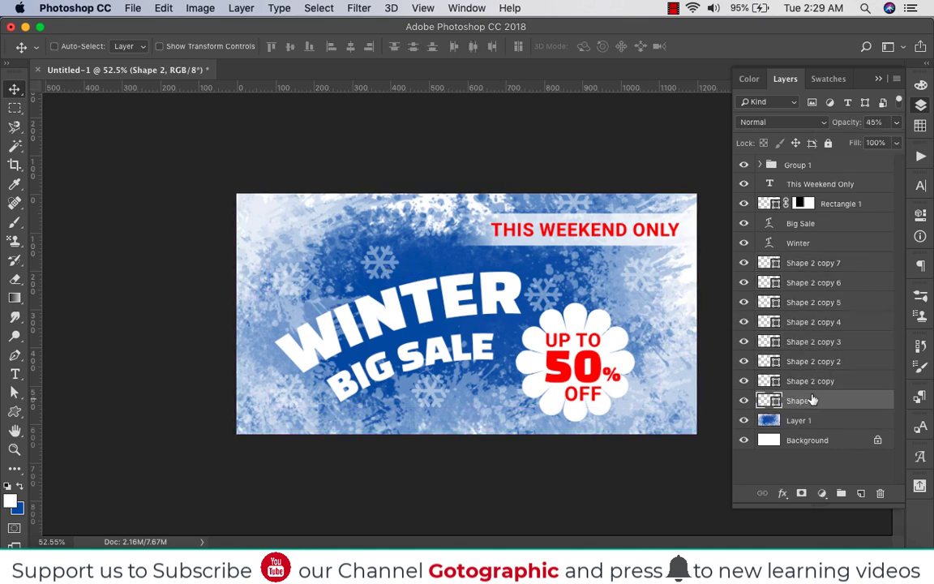
pyautogui.keyDown('shift'); pyautogui.click(801, 267); pyautogui.keyUp('shift')
pyautogui.press('6')
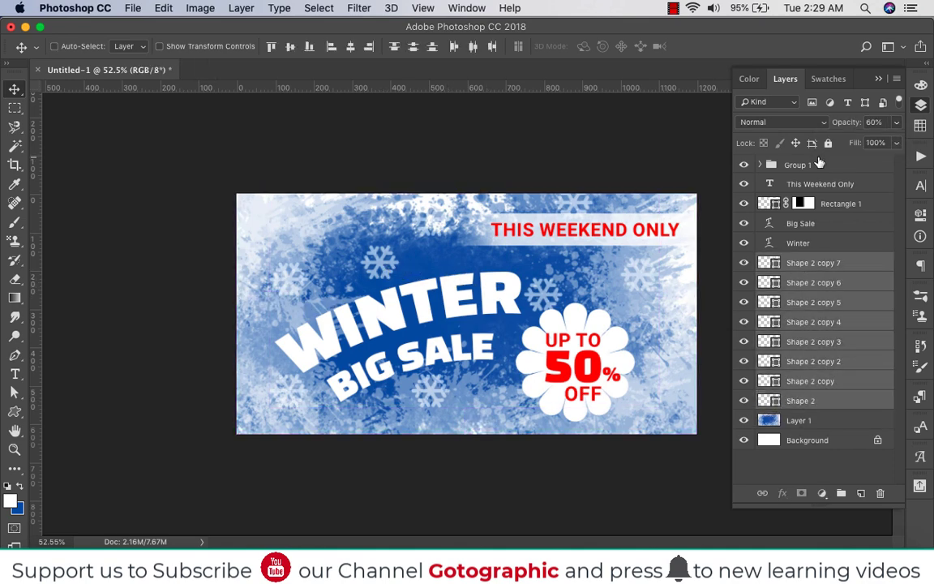
# Scale down the snowflake above the word Winter to about 79% and slightly shrink the one beside its final R
pyautogui.click(815, 361)
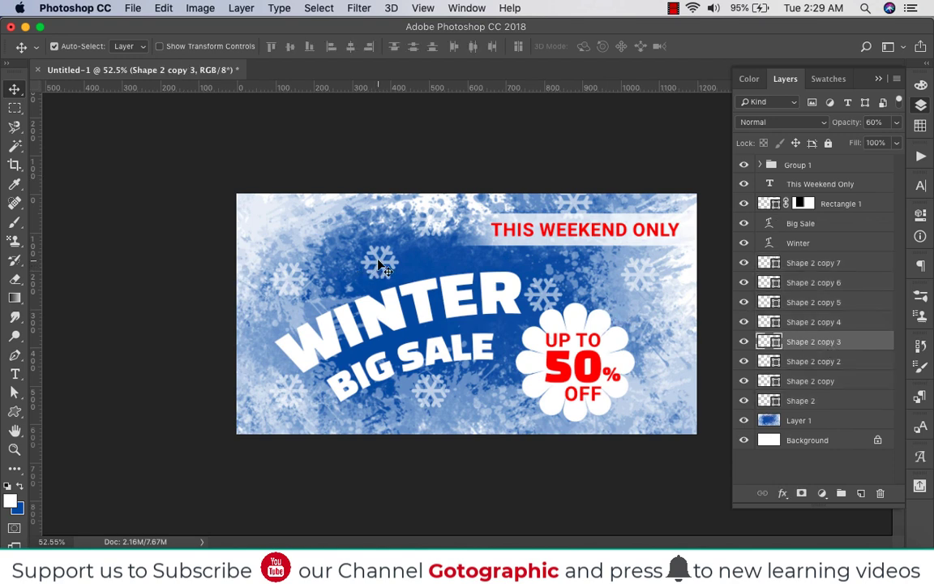
pyautogui.press('super+t')
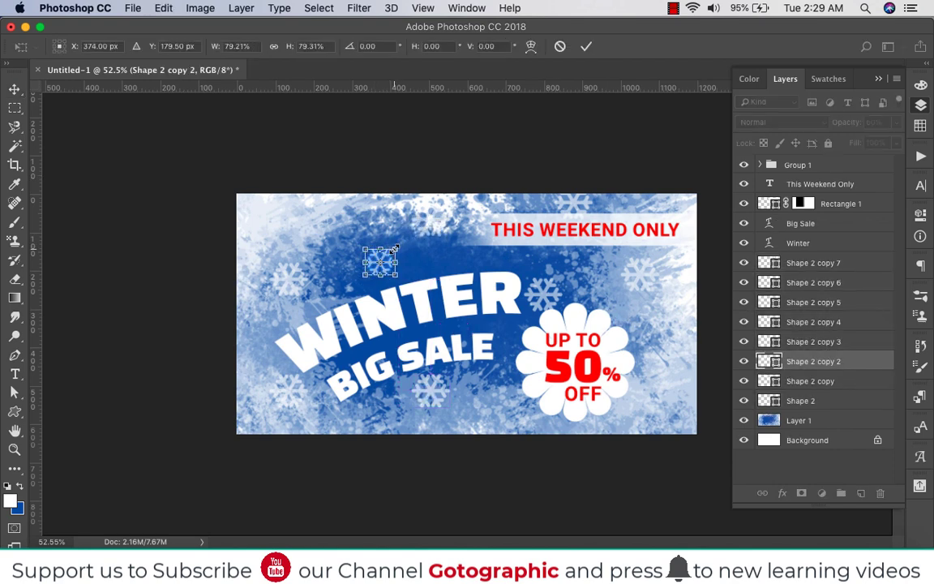
pyautogui.press('Return')
pyautogui.click(542, 292)
pyautogui.press('super+t')
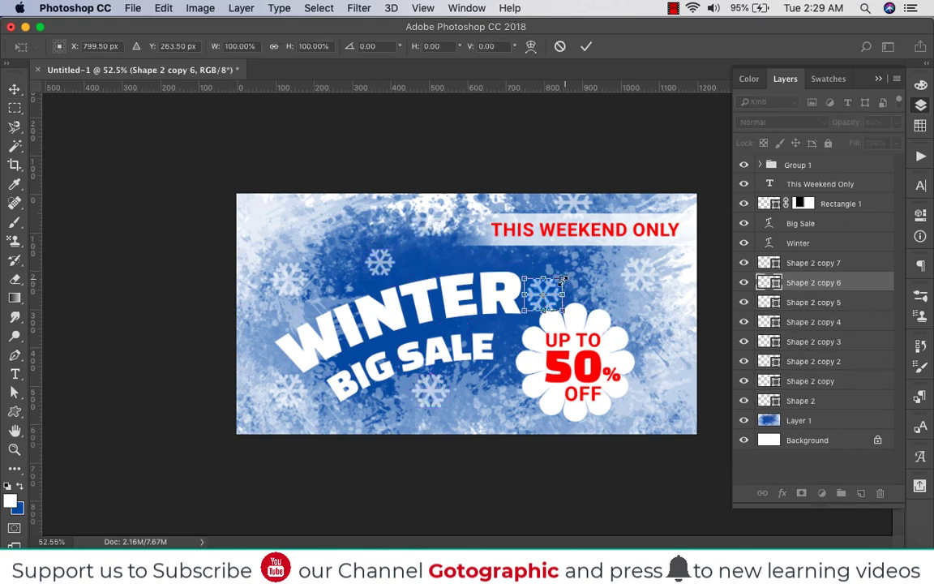
pyautogui.moveTo(564, 279); pyautogui.dragTo(558, 283)
pyautogui.press('Return')
# Slightly shrink the snowflake below the Big Sale text
pyautogui.click(430, 390)
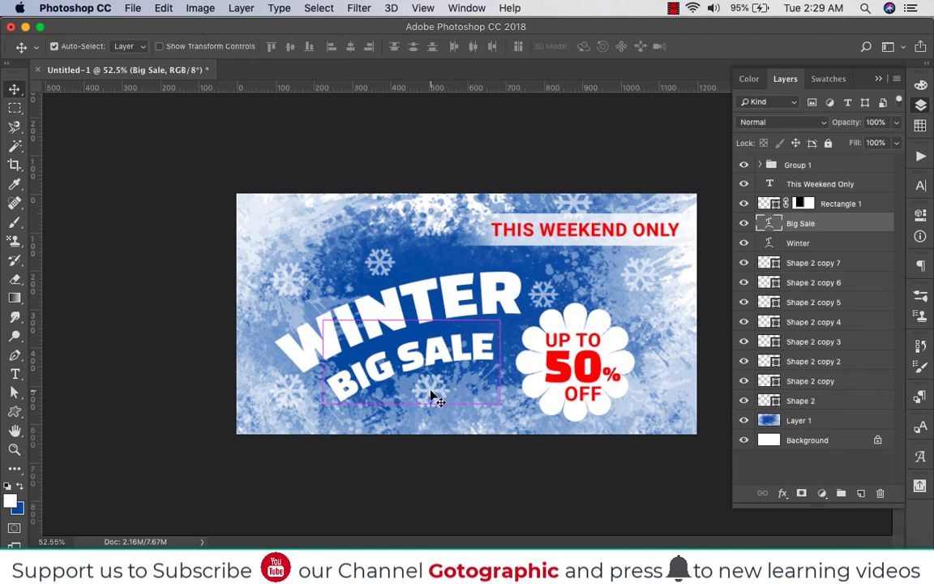
pyautogui.press('super+t')
pyautogui.press('Escape')
pyautogui.keyDown('super'); pyautogui.click(437, 407); pyautogui.keyUp('super')
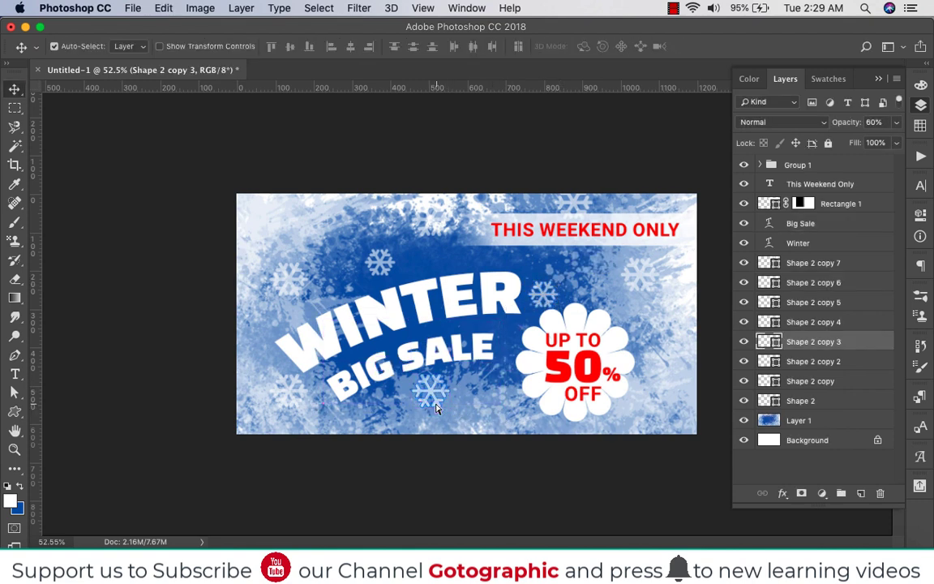
pyautogui.press('super+t')
pyautogui.moveTo(449, 406); pyautogui.dragTo(447, 404)
pyautogui.press('Return')
# Move the snowflake above the W of Winter up and right, and the two above the flower badge up and left
pyautogui.keyDown('super'); pyautogui.click(288, 281); pyautogui.keyUp('super')
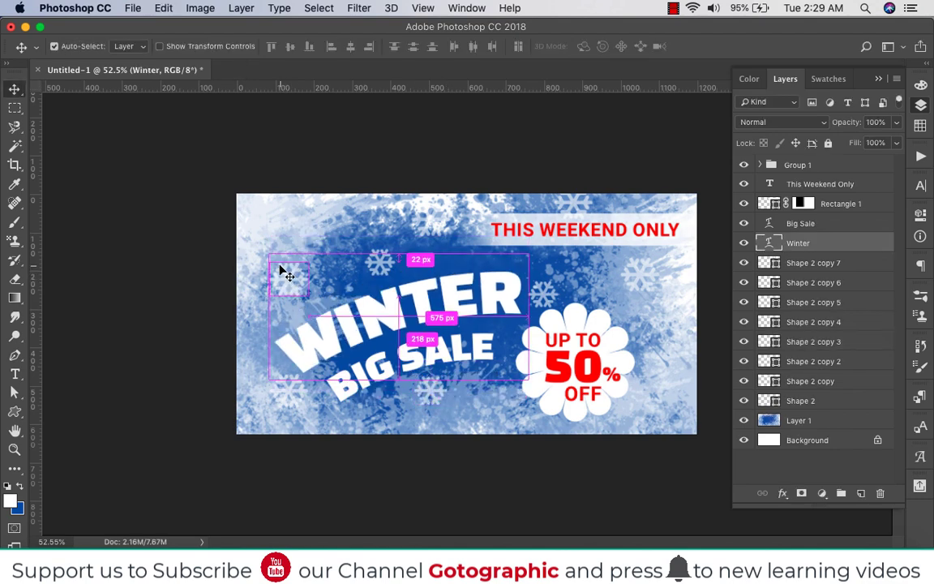
pyautogui.keyDown('super'); pyautogui.click(287, 276); pyautogui.keyUp('super')
pyautogui.moveTo(286, 276); pyautogui.dragTo(301, 259)
pyautogui.scroll(-3, 335, 303)
pyautogui.scroll(1, 446, 312)
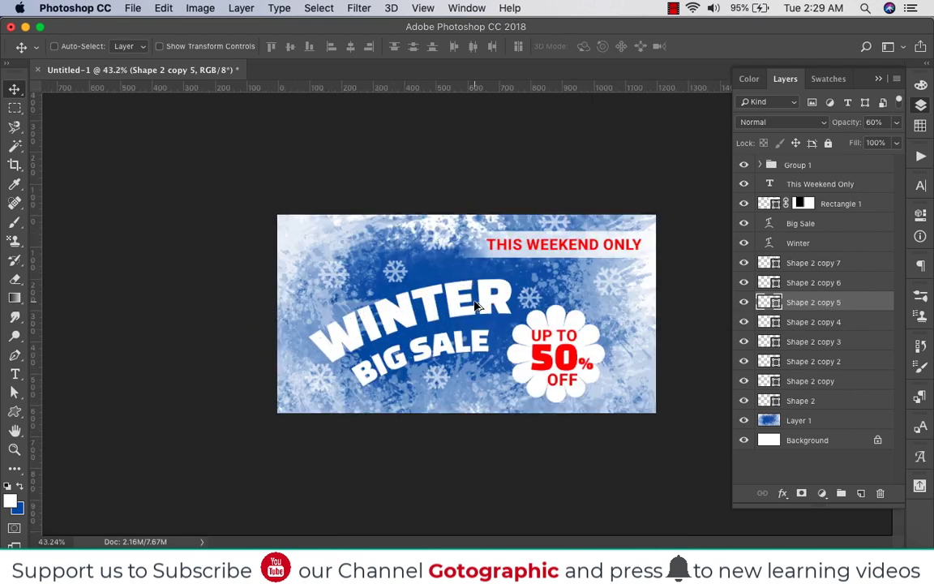
pyautogui.keyDown('super'); pyautogui.click(532, 298); pyautogui.keyUp('super')
pyautogui.moveTo(532, 298); pyautogui.dragTo(529, 286)
pyautogui.moveTo(609, 280); pyautogui.dragTo(588, 270)
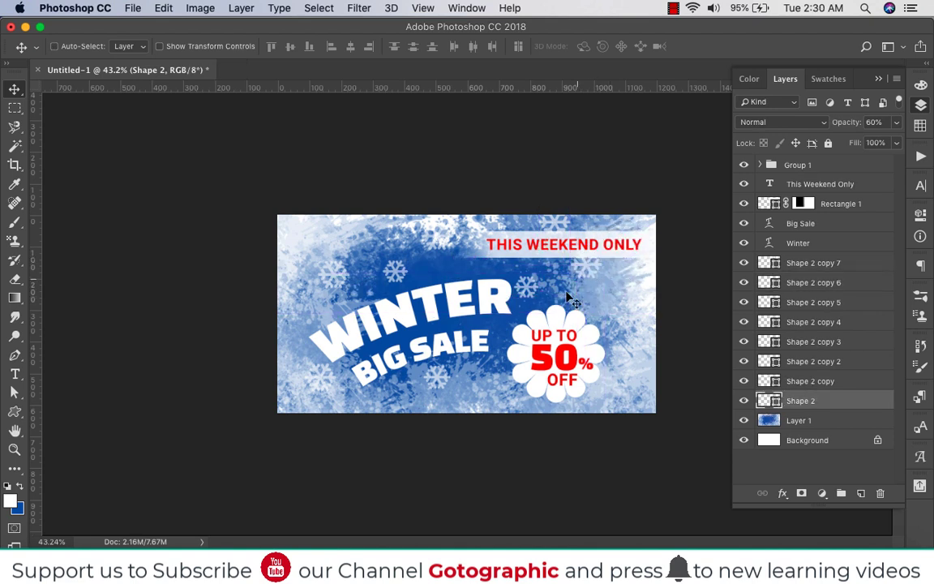
# Check the splatter background by hiding and showing Layer 1, and try duplicating that layer
pyautogui.scroll(-10, 516, 341)
pyautogui.scroll(6, 516, 341)
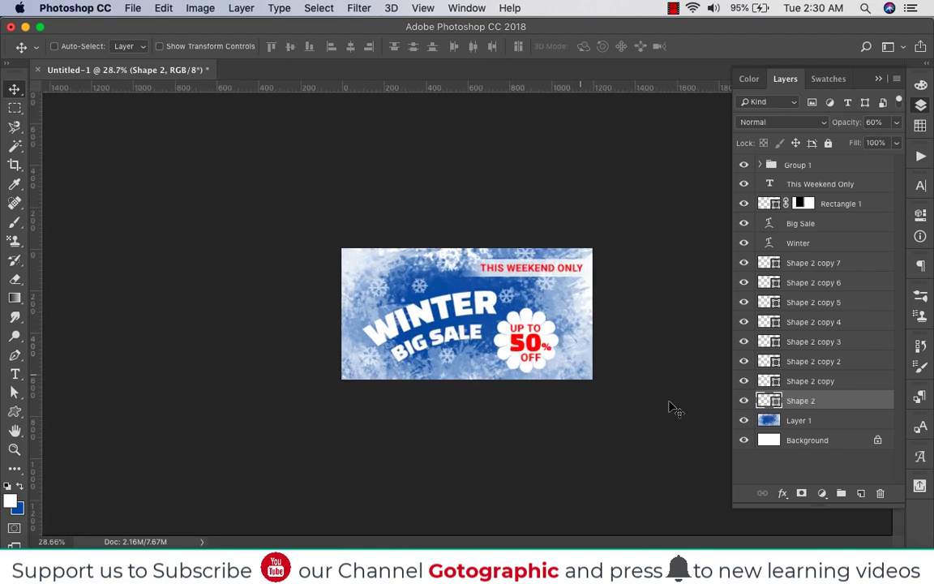
pyautogui.click(741, 422)
pyautogui.click(742, 421)
pyautogui.click(743, 421)
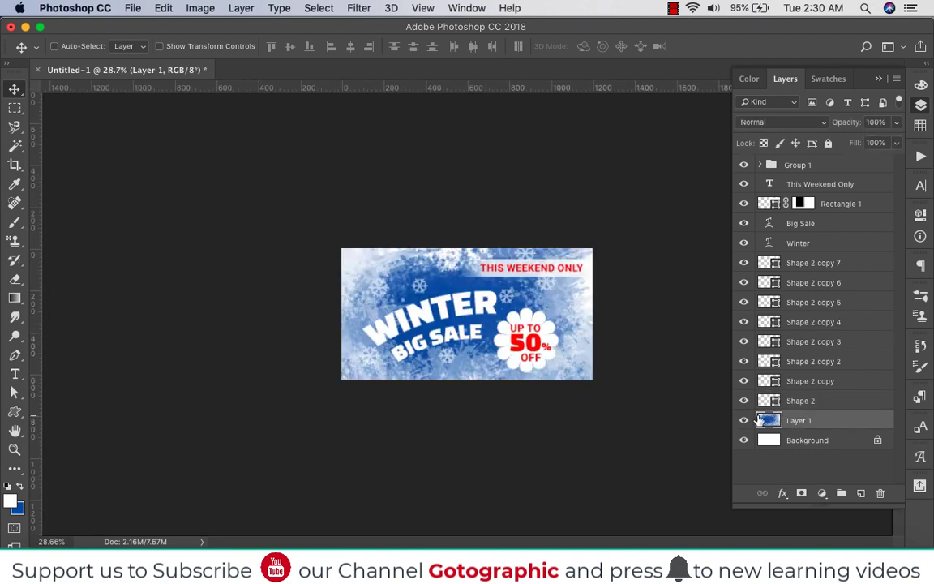
pyautogui.press('super+j')
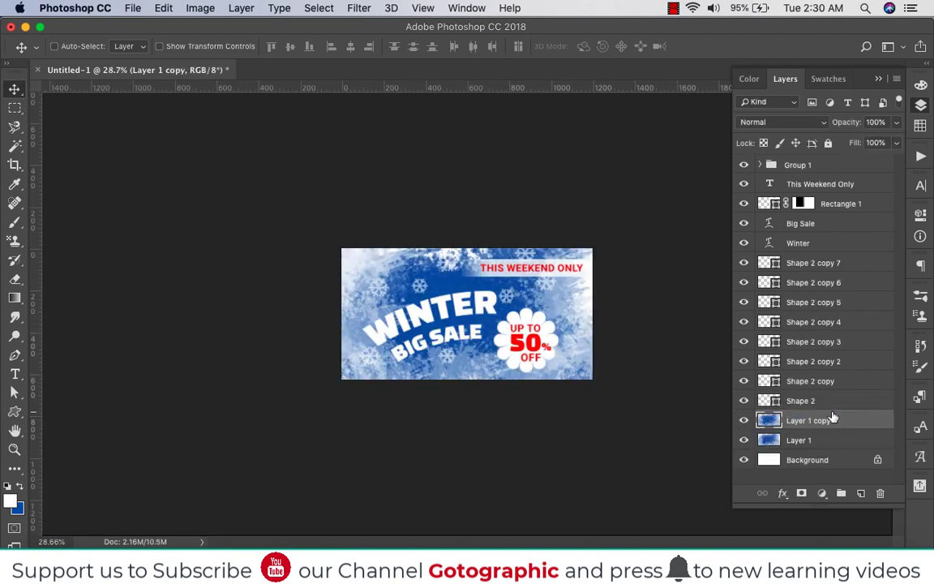
pyautogui.press('super+z')
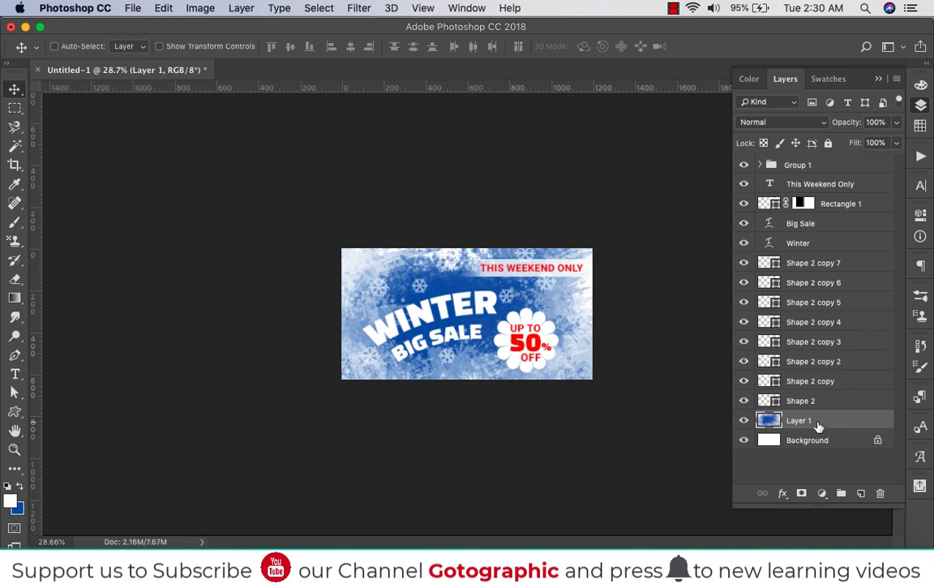
# Paint over Layer 1 with the 700 px splatter brush, using blue at 30% opacity and white at 30% and 10%
pyautogui.press('b')
pyautogui.press('x')
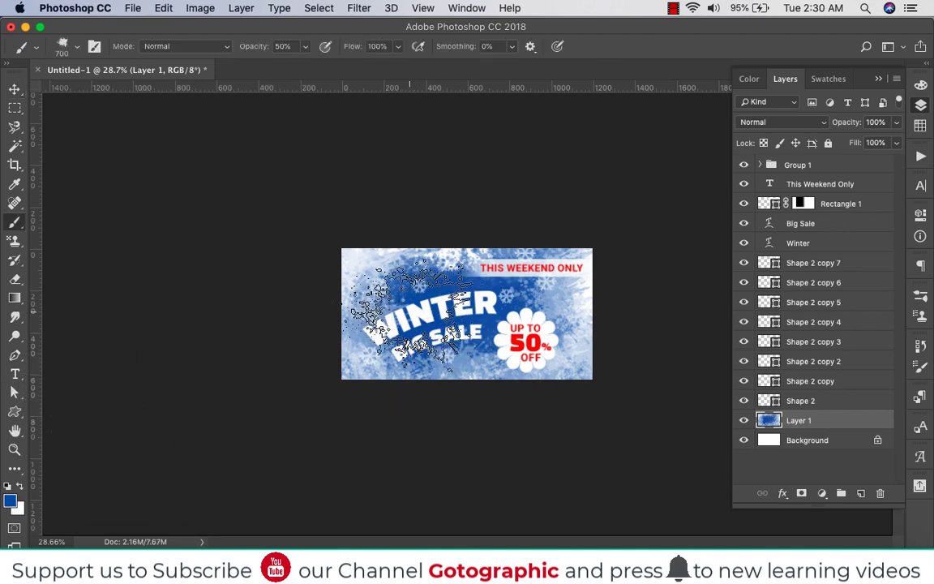
pyautogui.press('3')
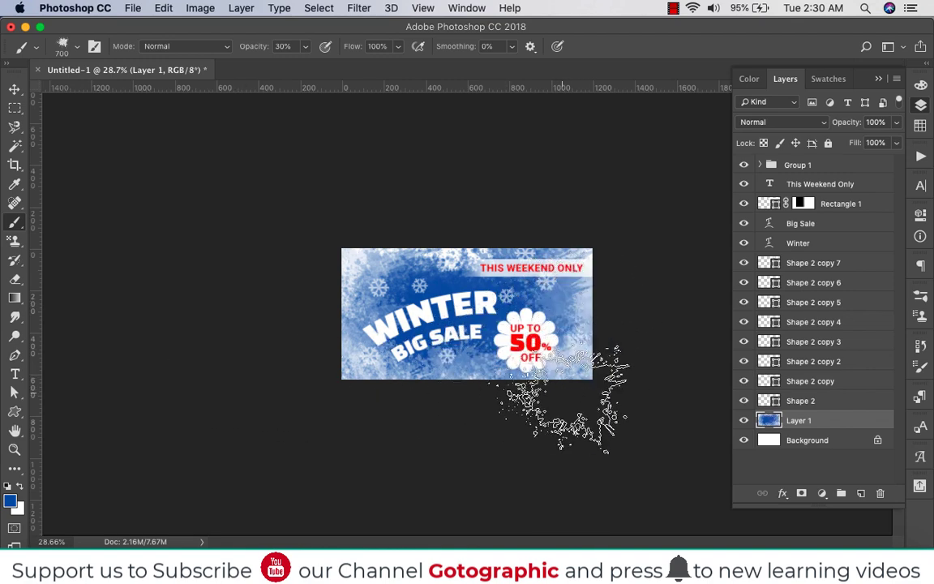
pyautogui.press('x')
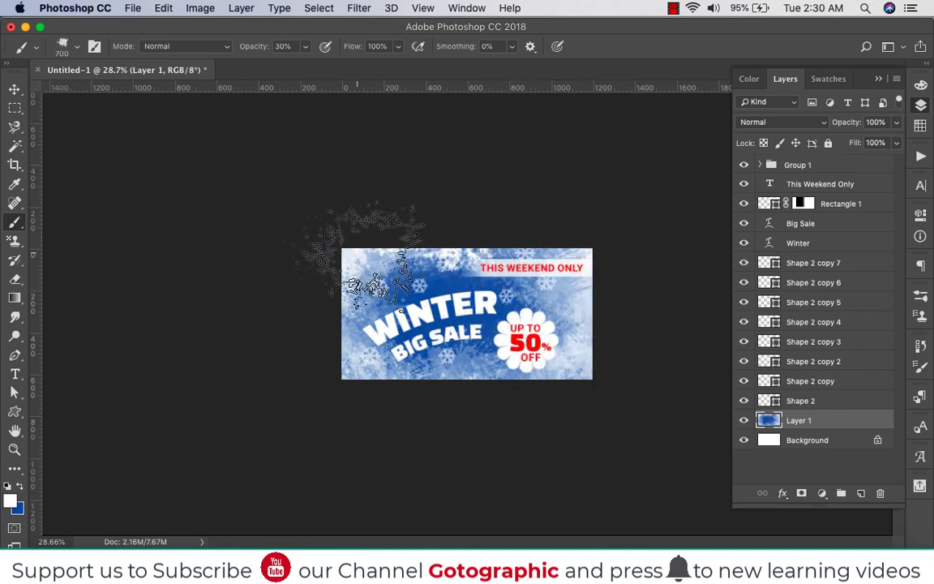
pyautogui.press('1')
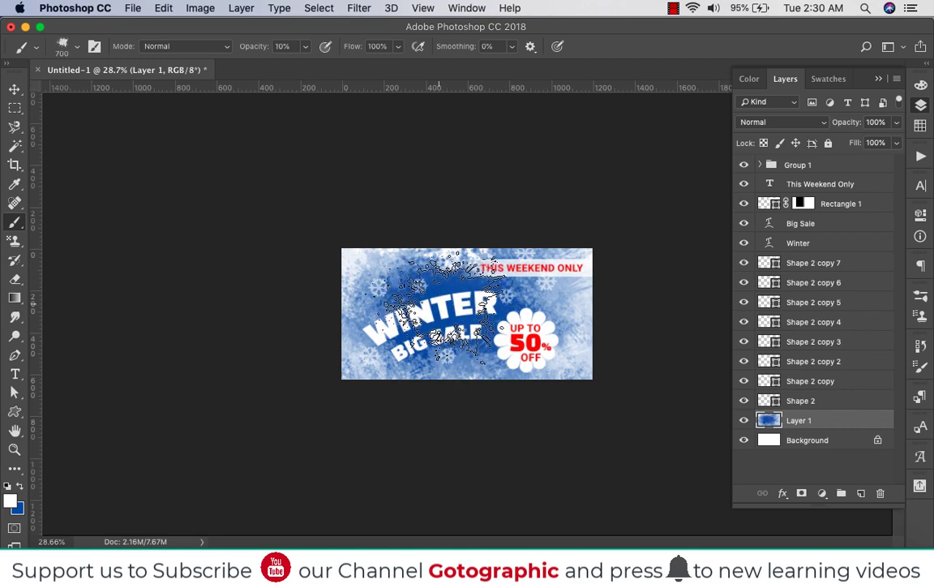
pyautogui.scroll(3, 464, 348)
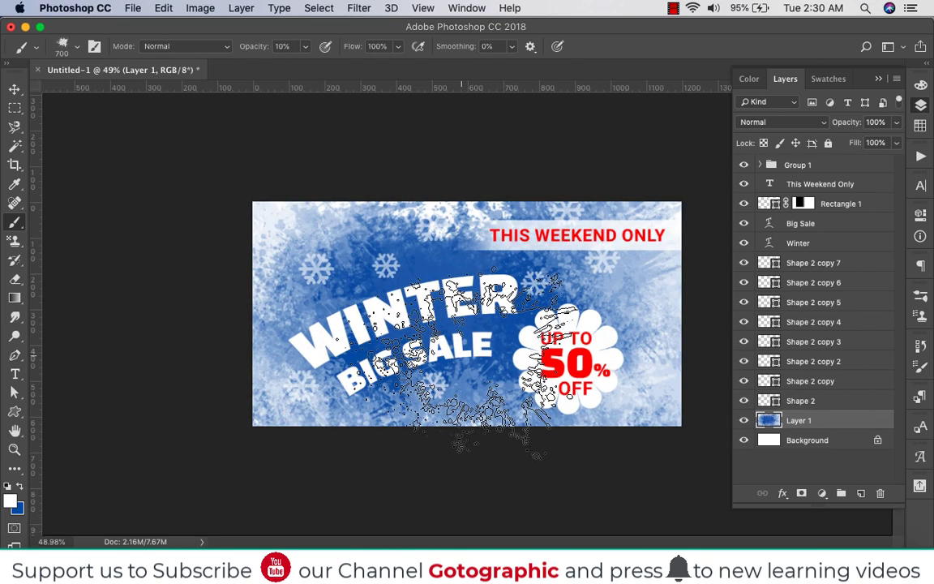
pyautogui.click(744, 420)
pyautogui.click(744, 420)
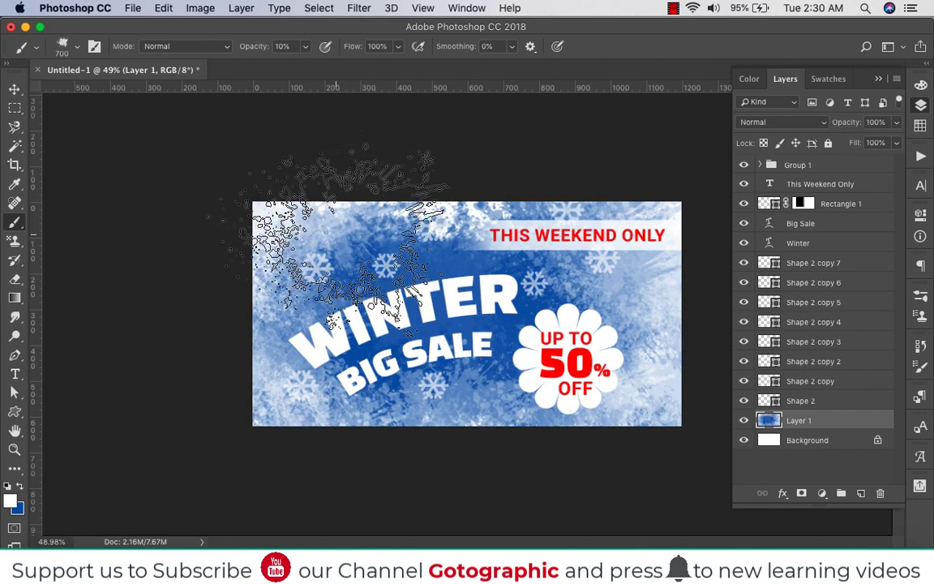
pyautogui.click(14, 90)
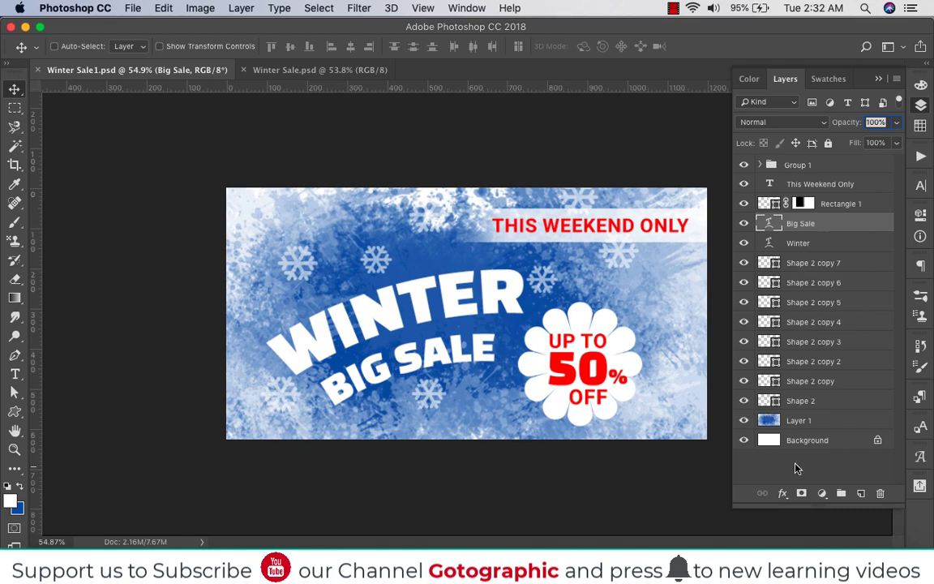
# Paint blue splatter on Layer 1 around the headline at 10% and 50% brush opacity, and save the document
pyautogui.click(788, 422)
pyautogui.press('b')
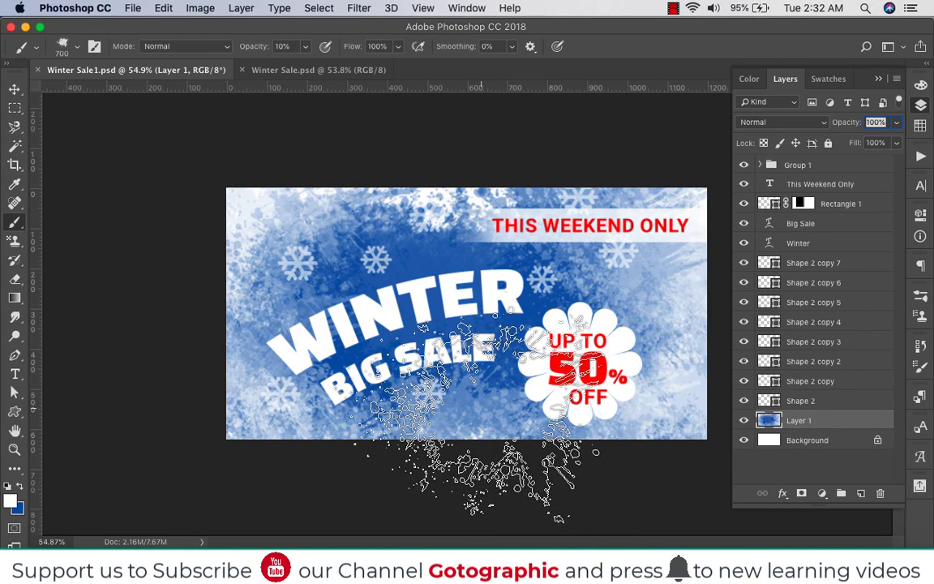
pyautogui.click(18, 487)
pyautogui.click(300, 365)
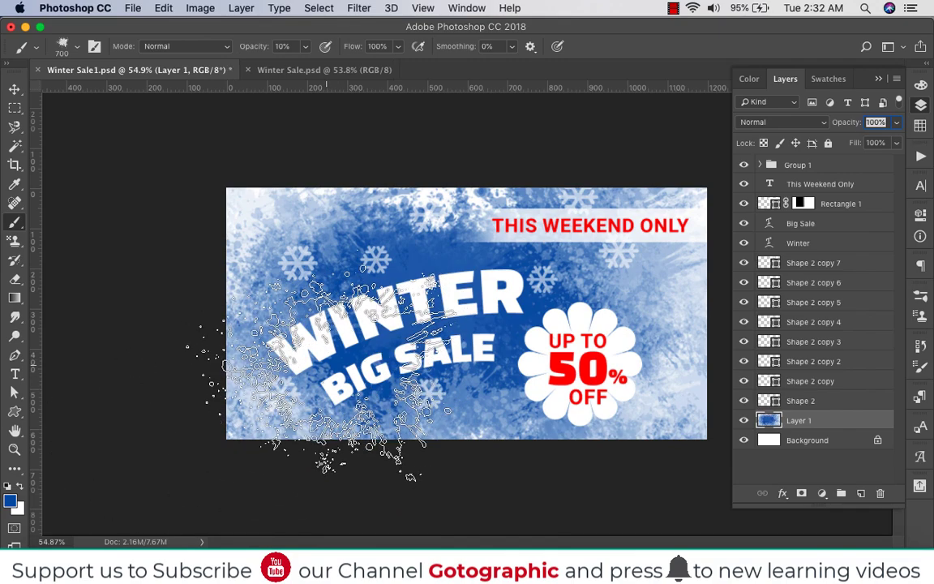
pyautogui.click(303, 369)
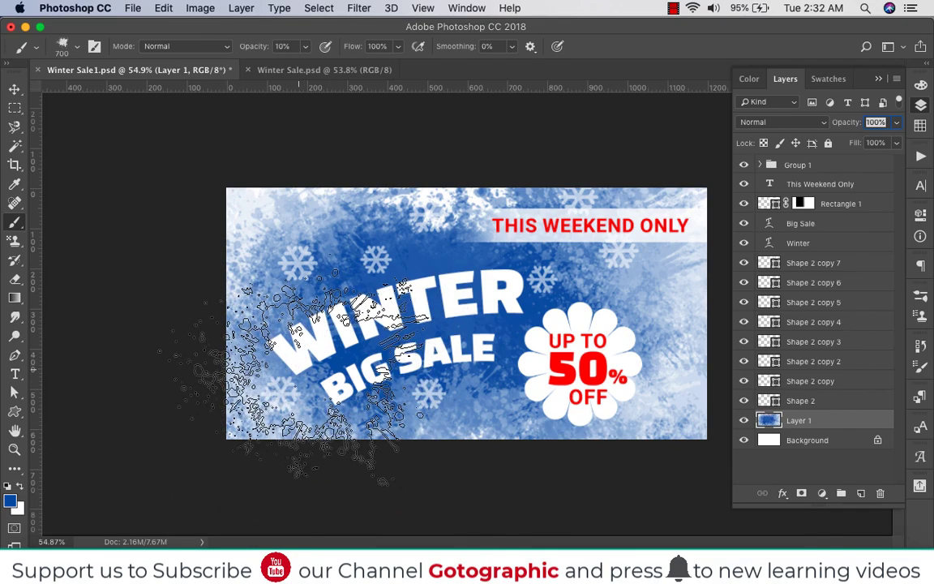
pyautogui.press('5')
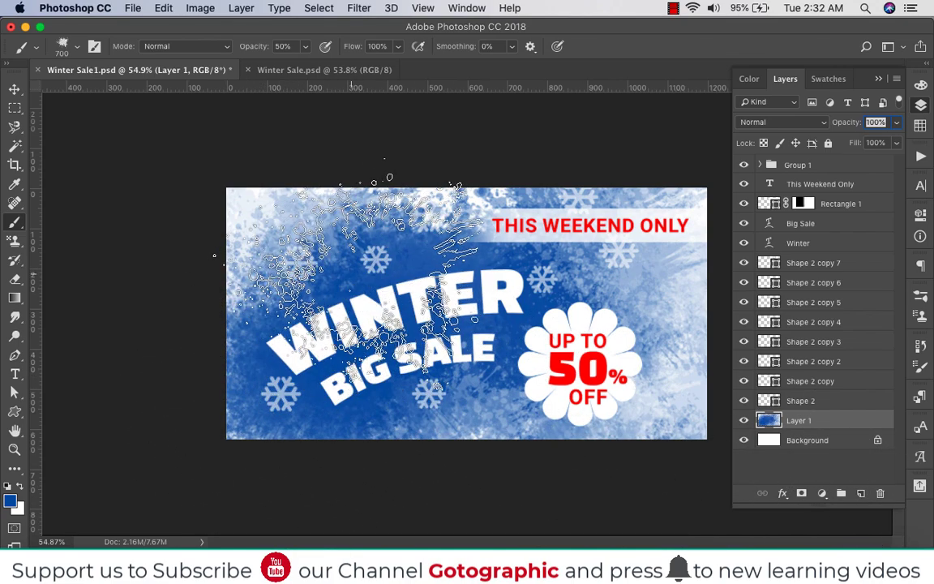
pyautogui.click(358, 292)
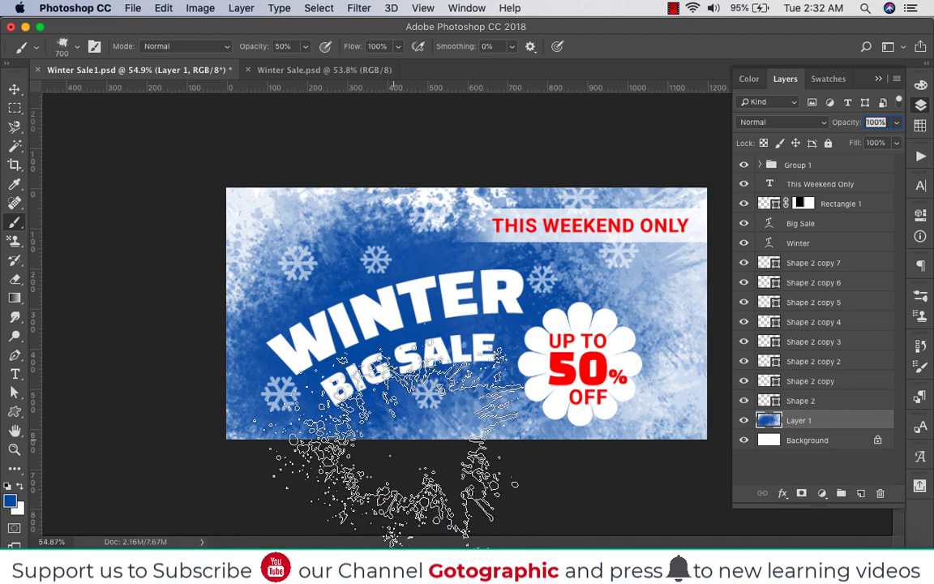
pyautogui.click(14, 88)
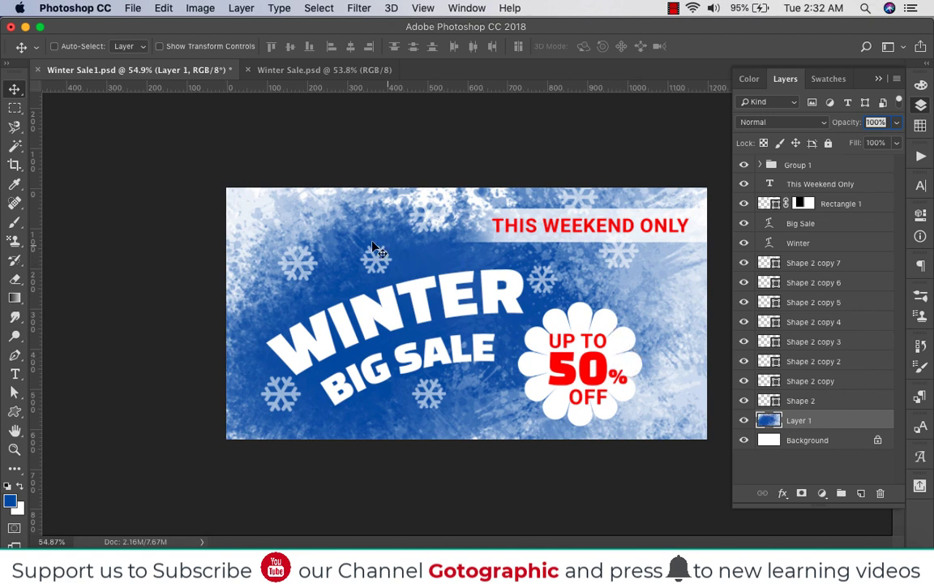
pyautogui.press('super+s')
# Recolour the This Weekend Only text to the background blue 1b5ea9 and save the document
pyautogui.keyDown('super'); pyautogui.click(596, 229); pyautogui.keyUp('super')
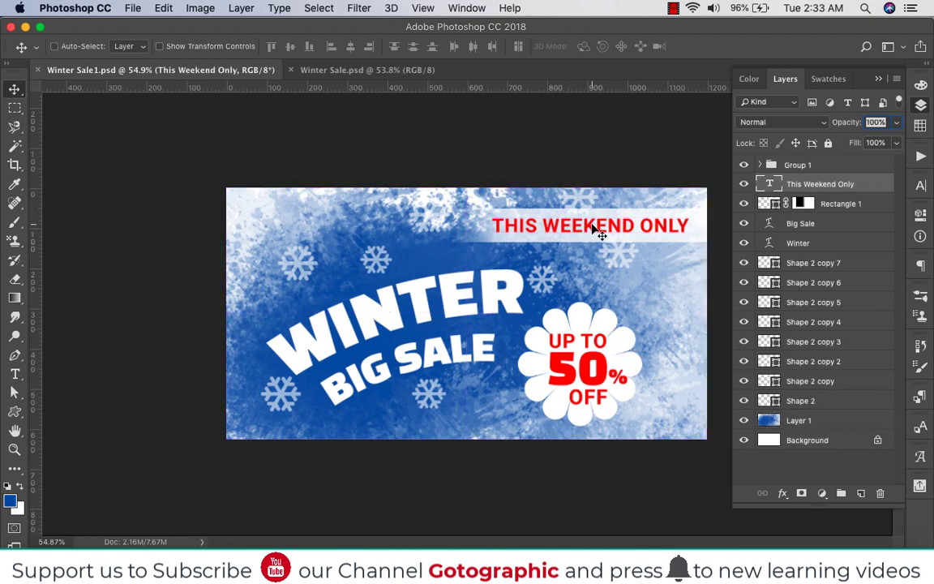
pyautogui.press('t')
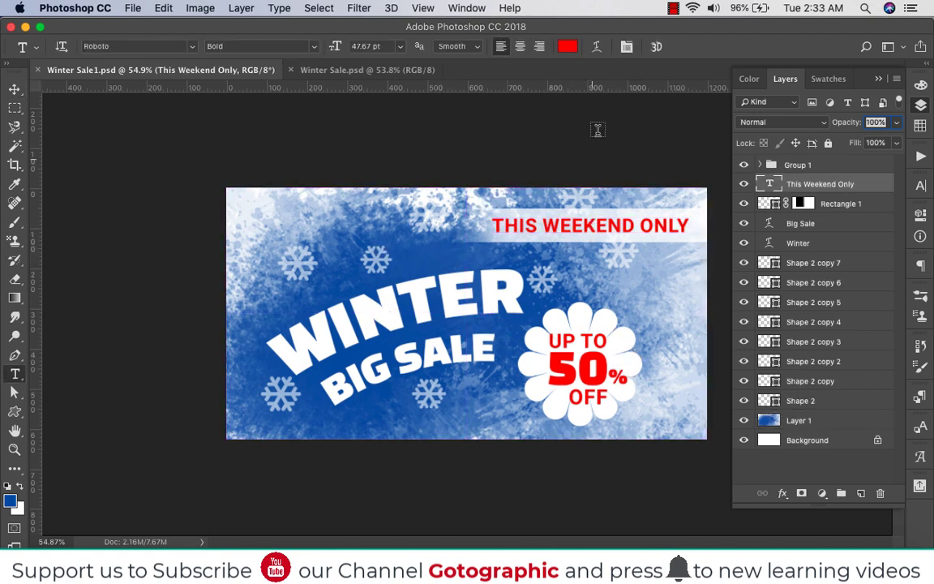
pyautogui.click(568, 47)
pyautogui.click(423, 268)
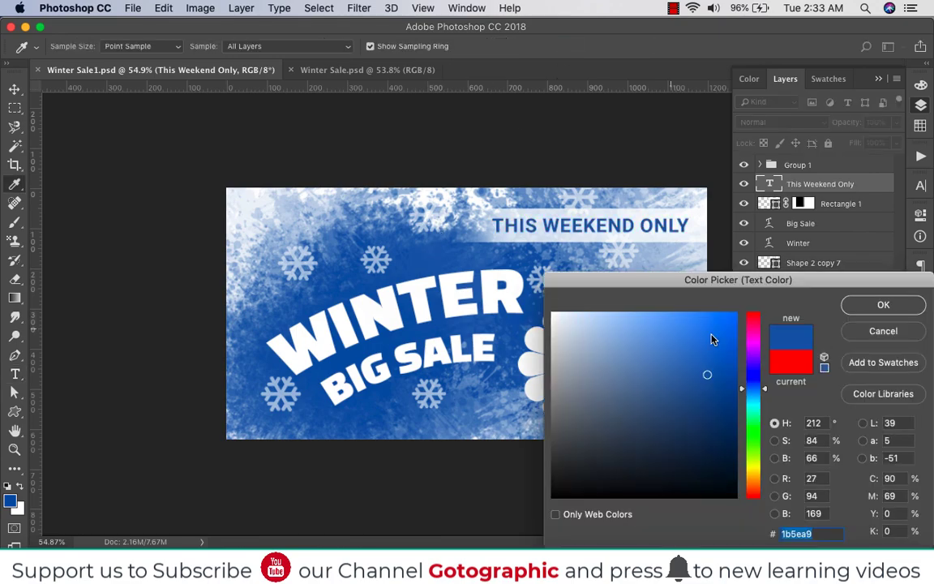
pyautogui.click(883, 305)
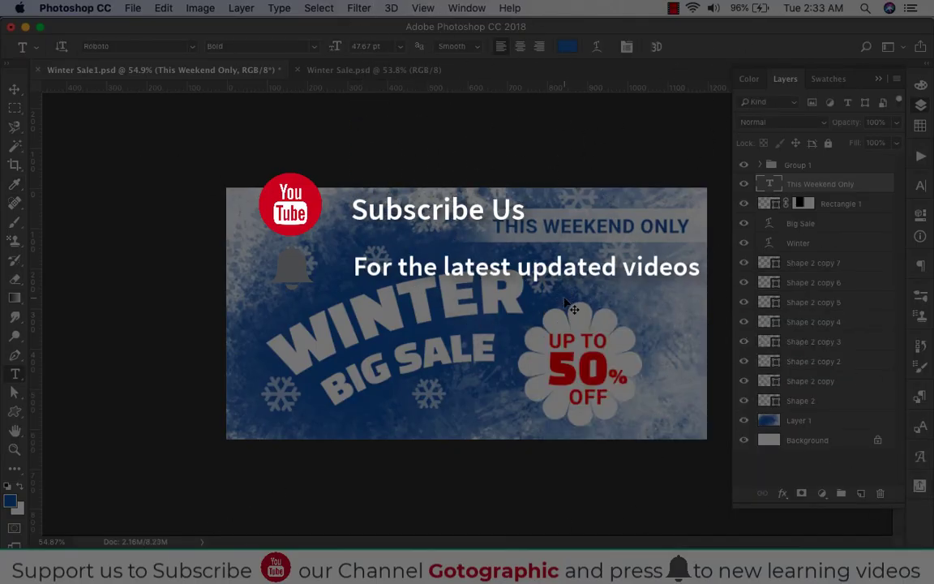
pyautogui.press('super+s')
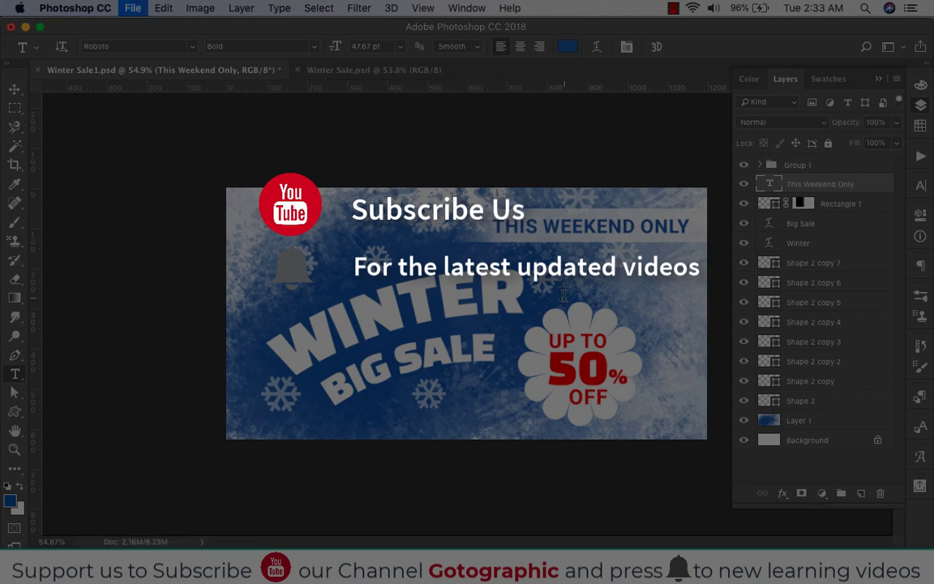